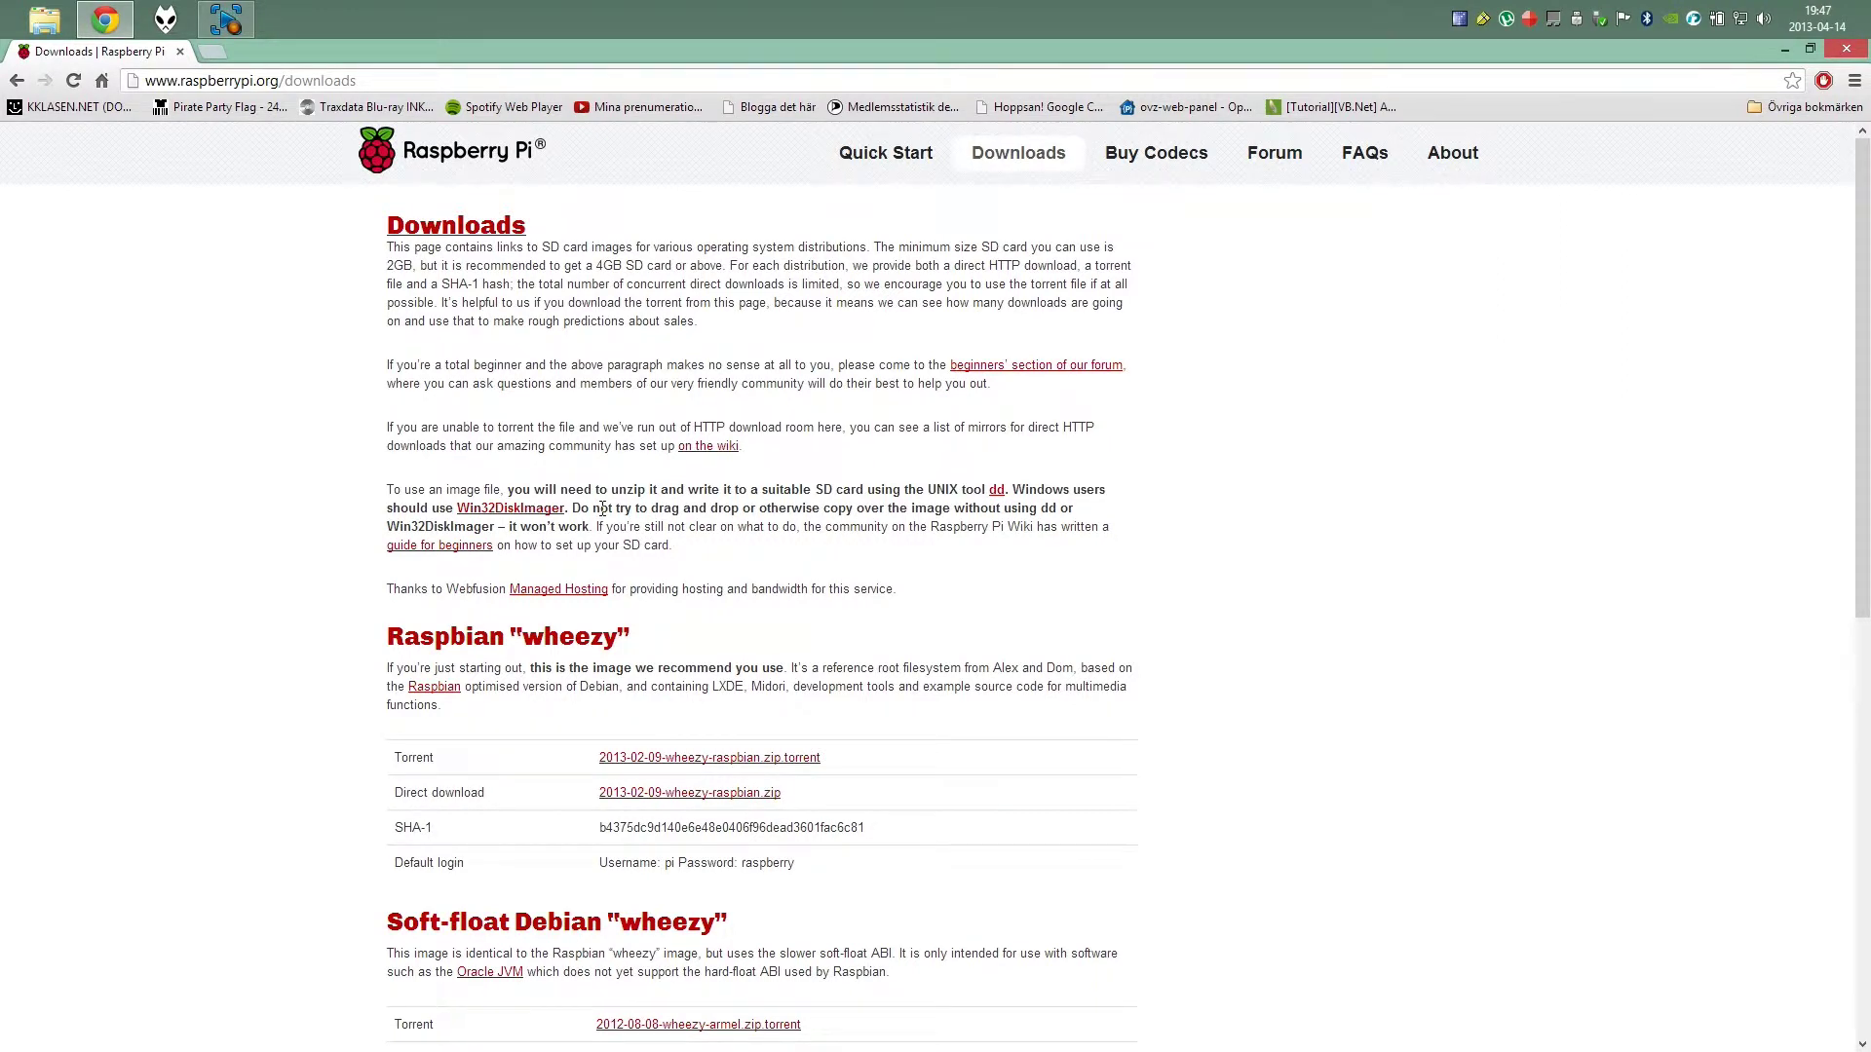
Download win32diskimager-v0.7-binary.zip from the Win32DiskImager project page linked in the image-writing instructions, closing that page once the download starts
left_click(524, 517)
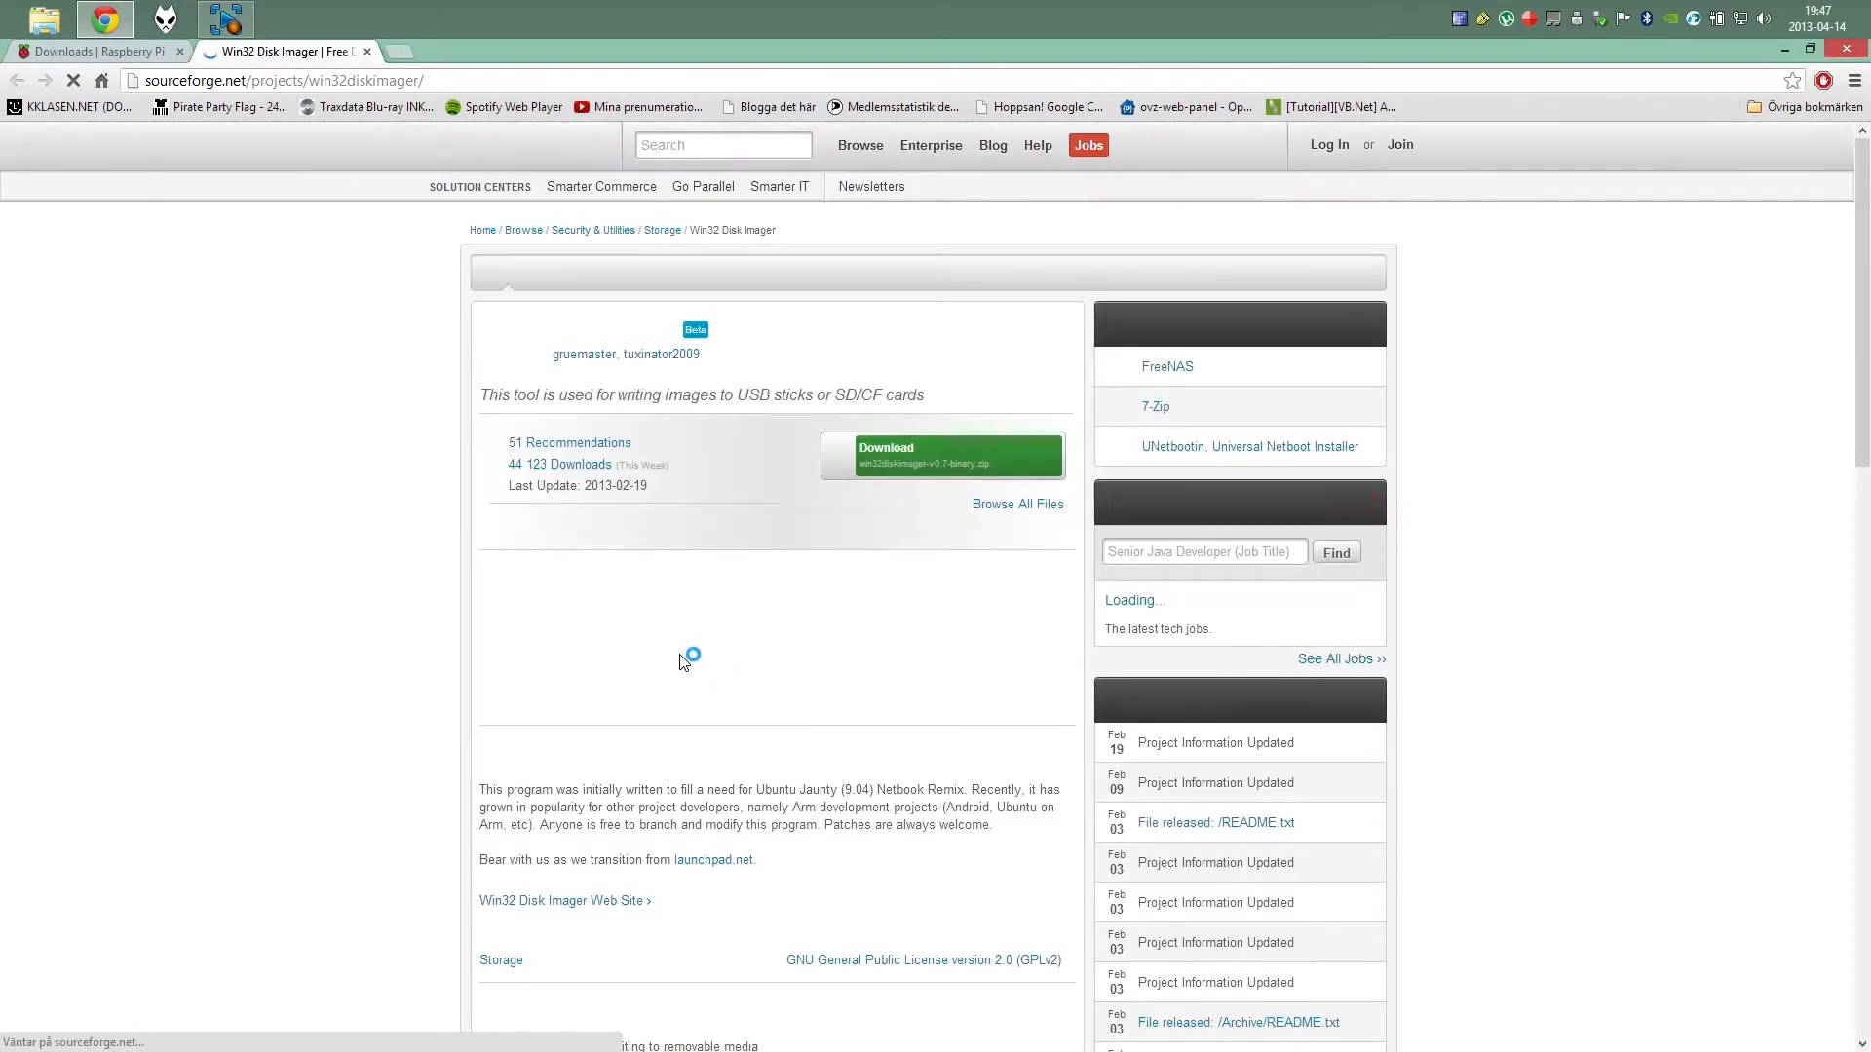
left_click(901, 454)
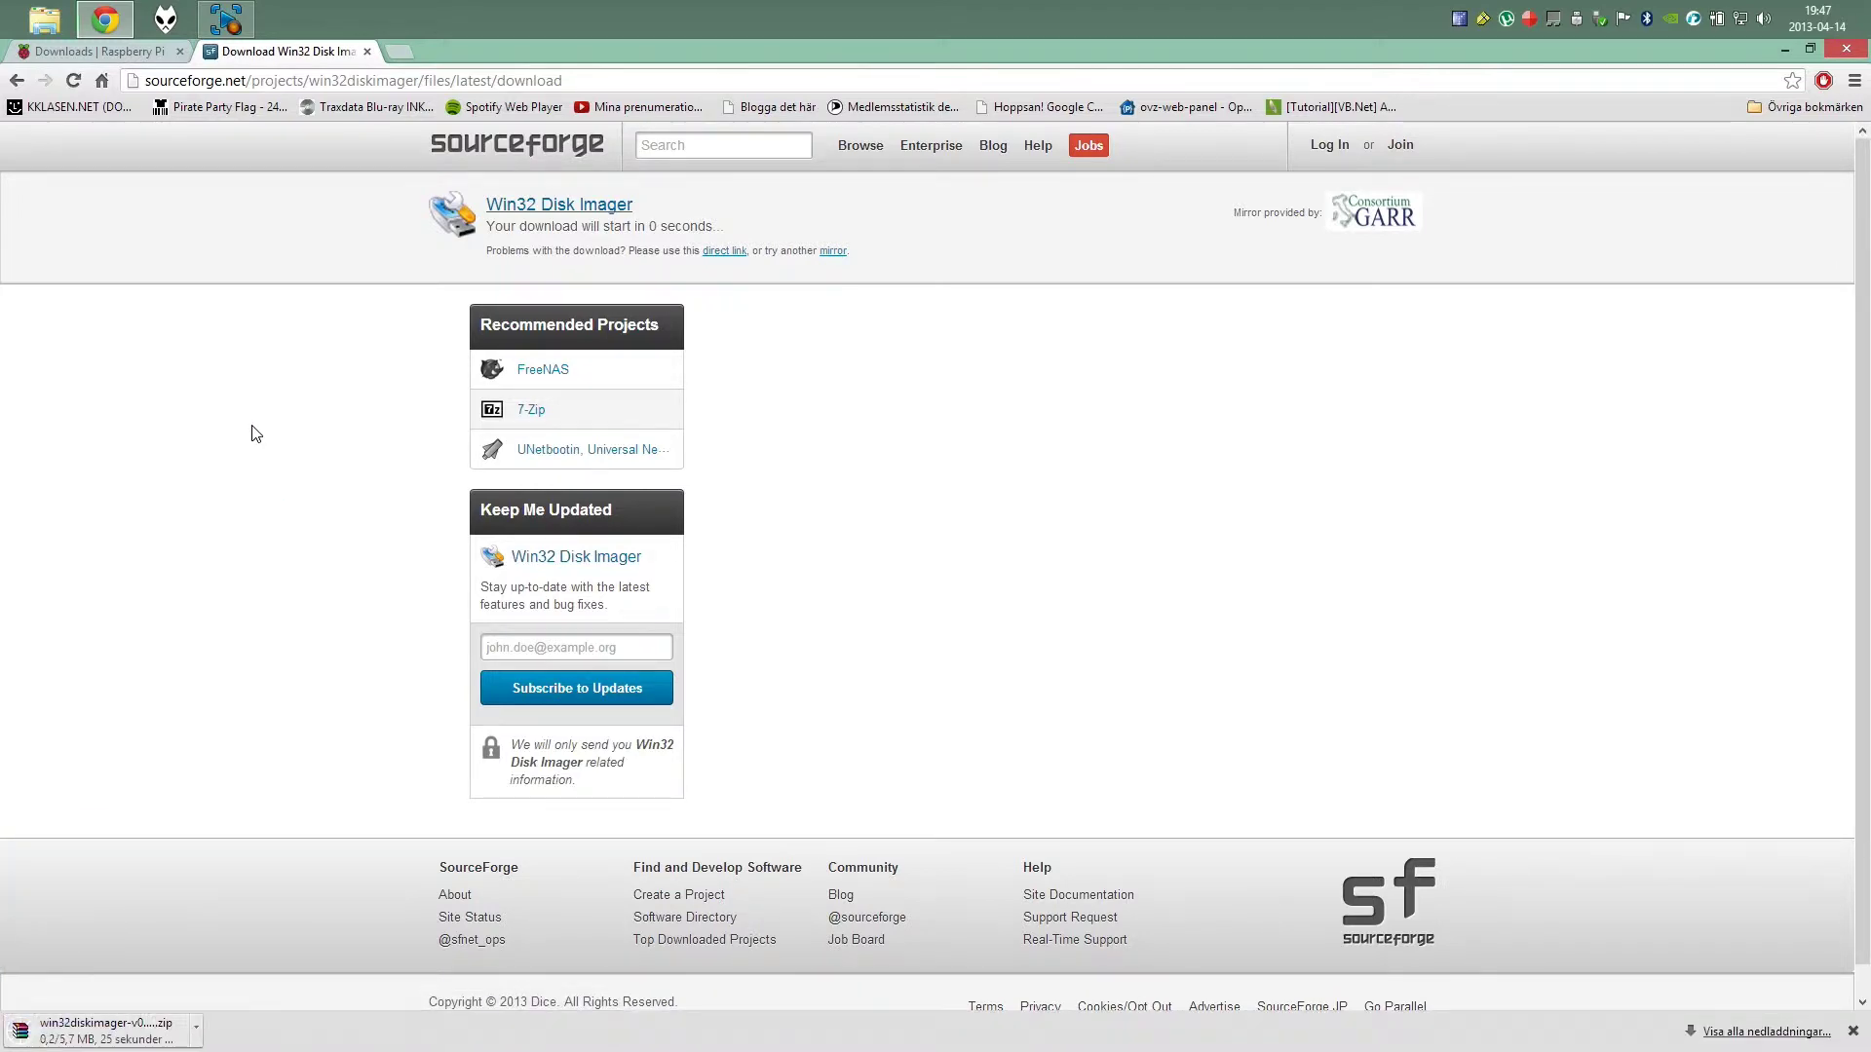
left_click(367, 52)
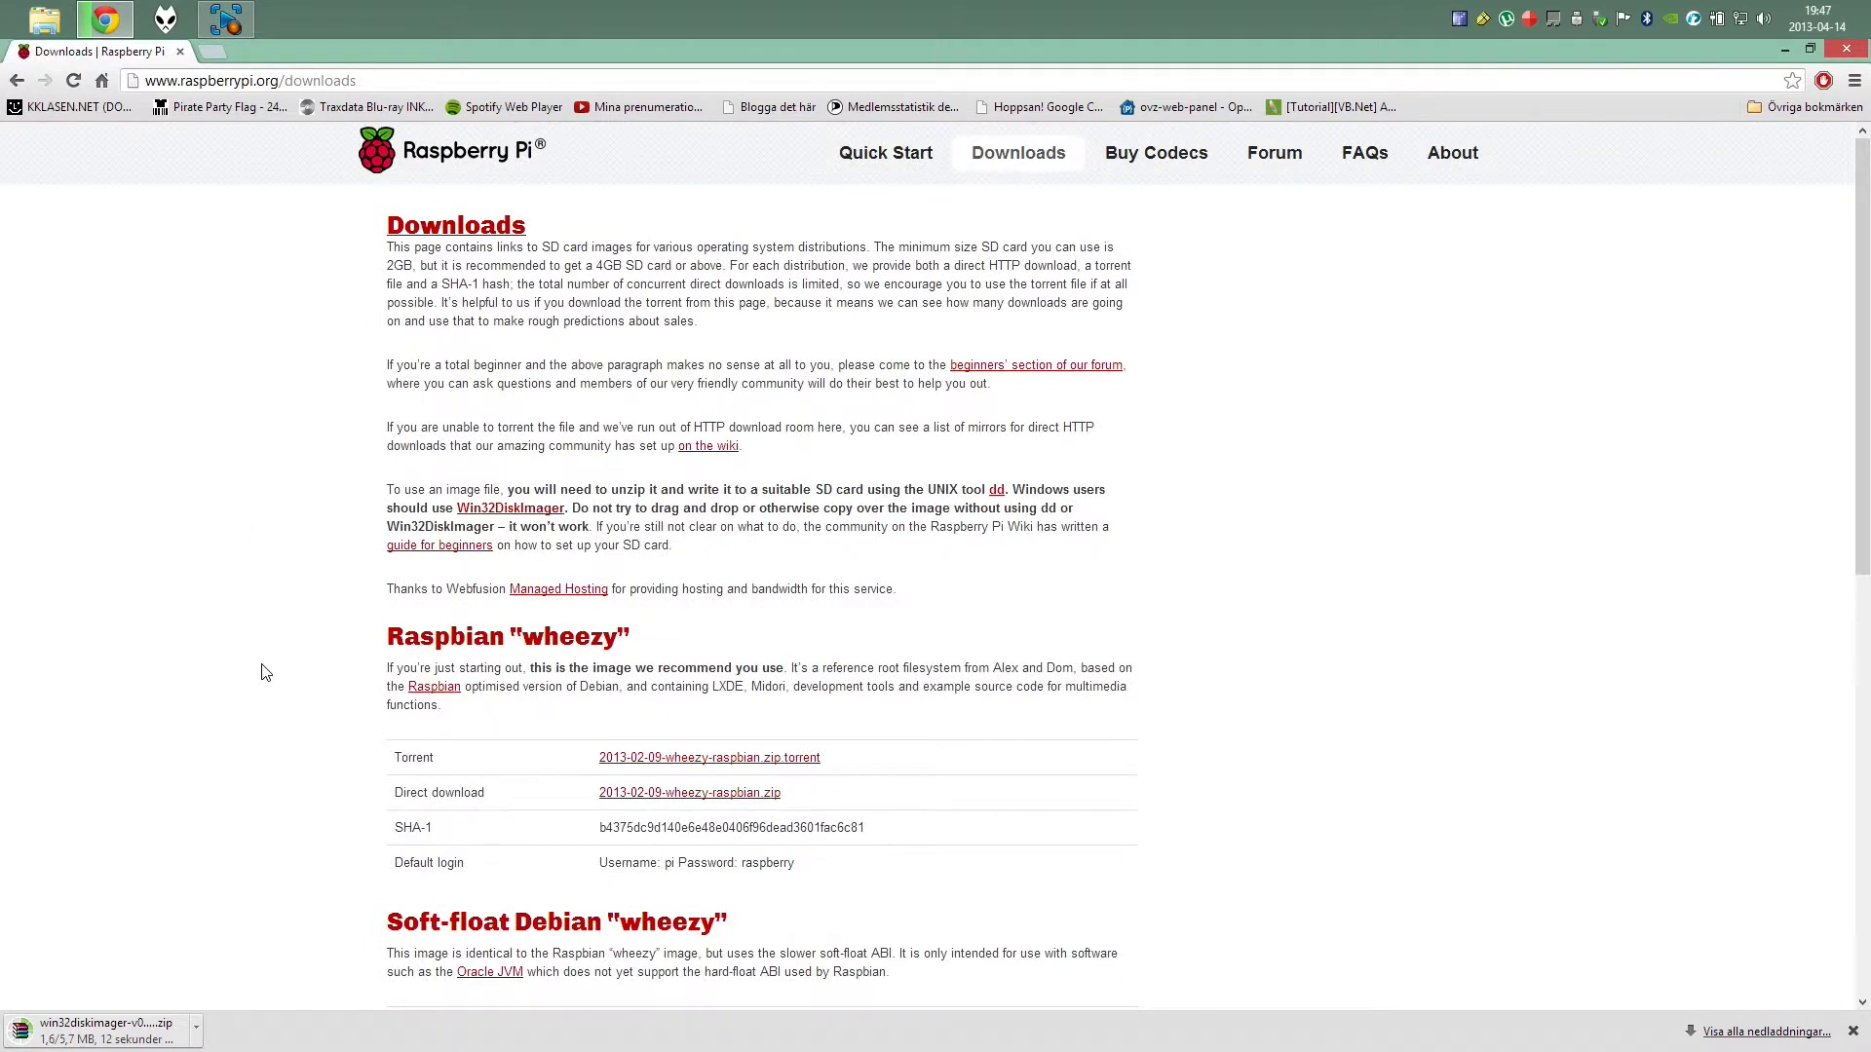
Download the torrent file for Raspbian "wheezy" and start its 2013-02-09-wheezy-raspbian.zip download in µTorrent
scroll(264, 672, "down", 1)
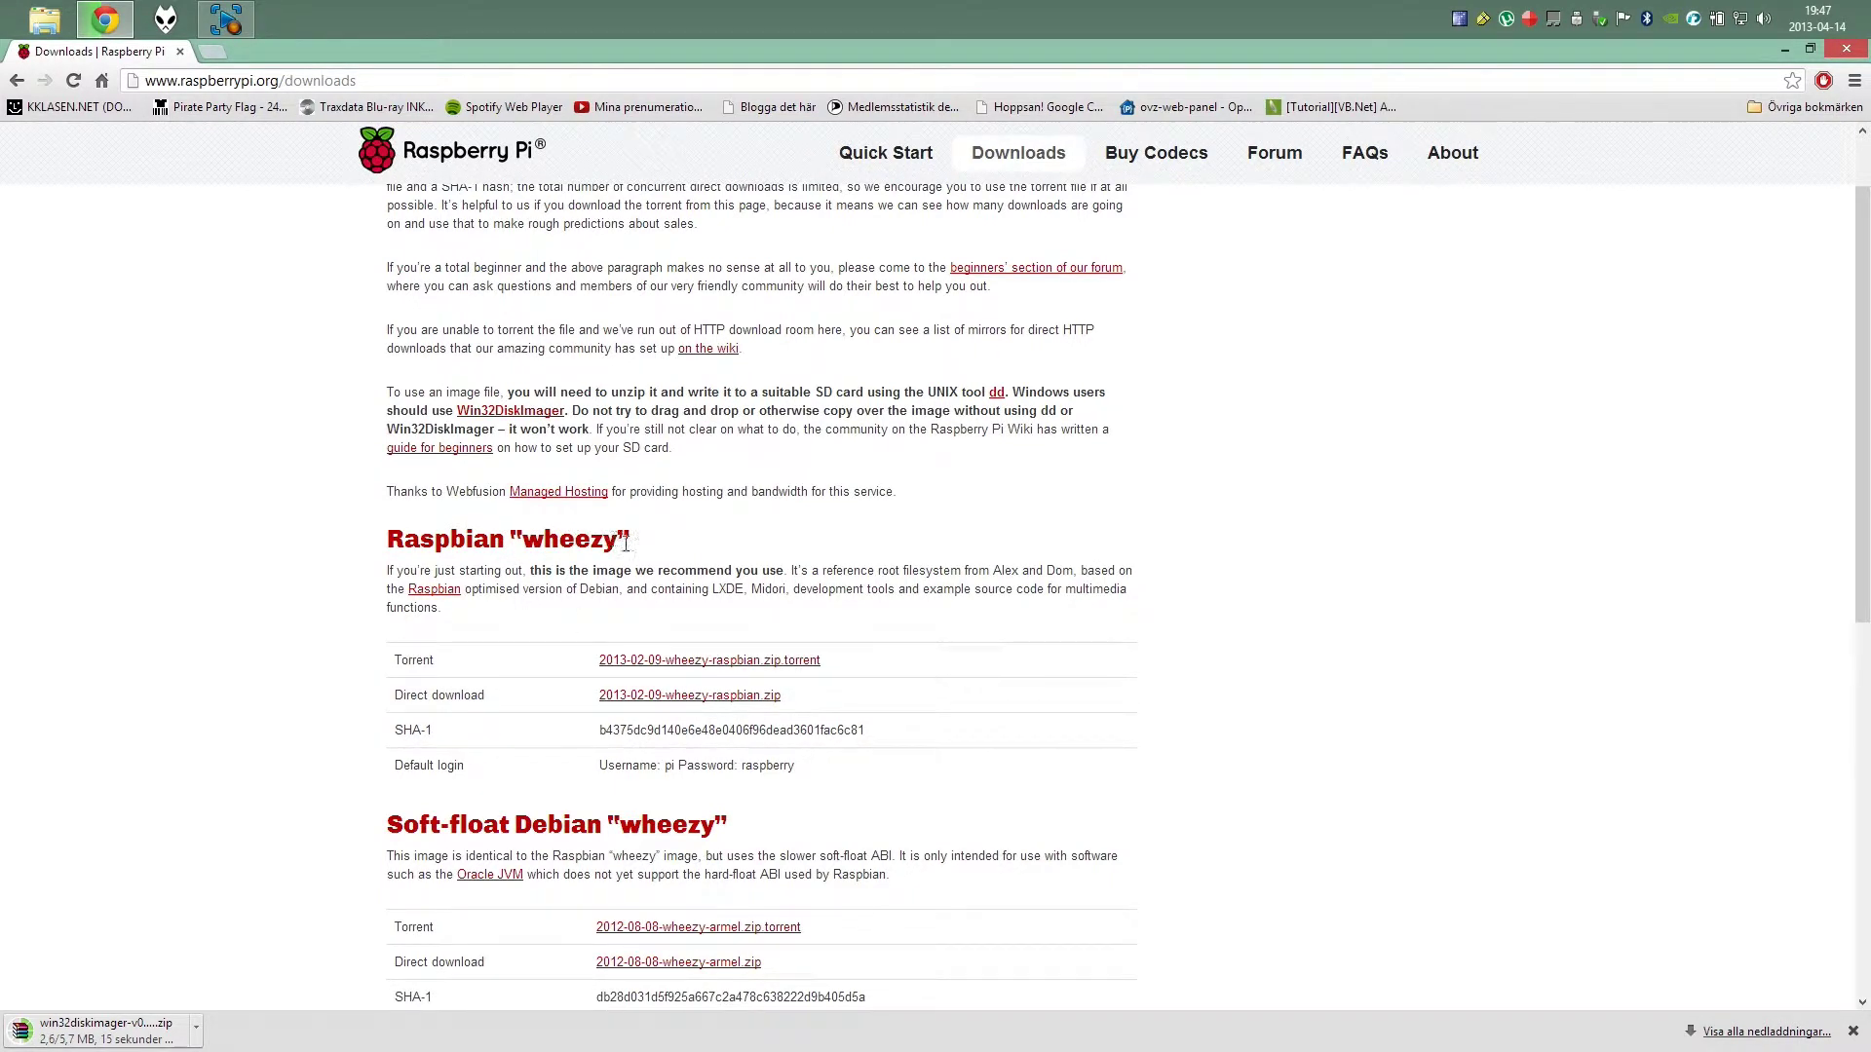
left_click(723, 670)
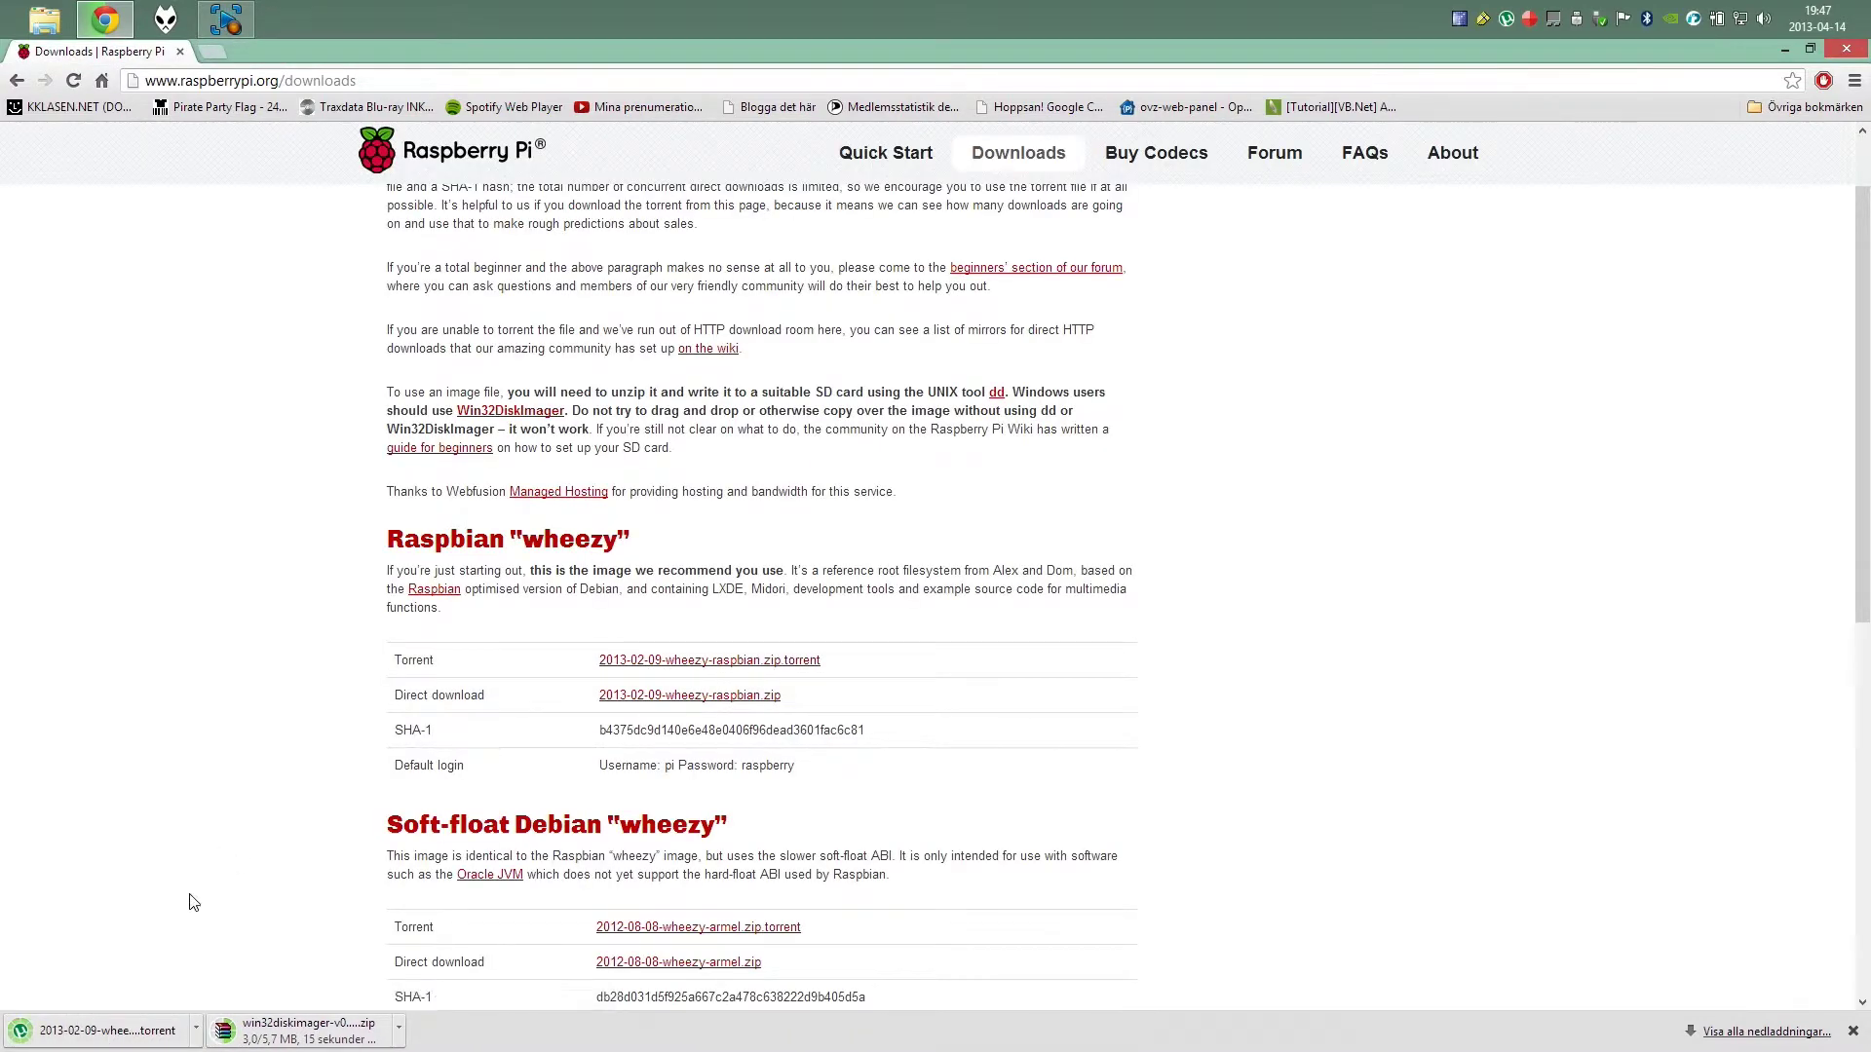
left_click(98, 1030)
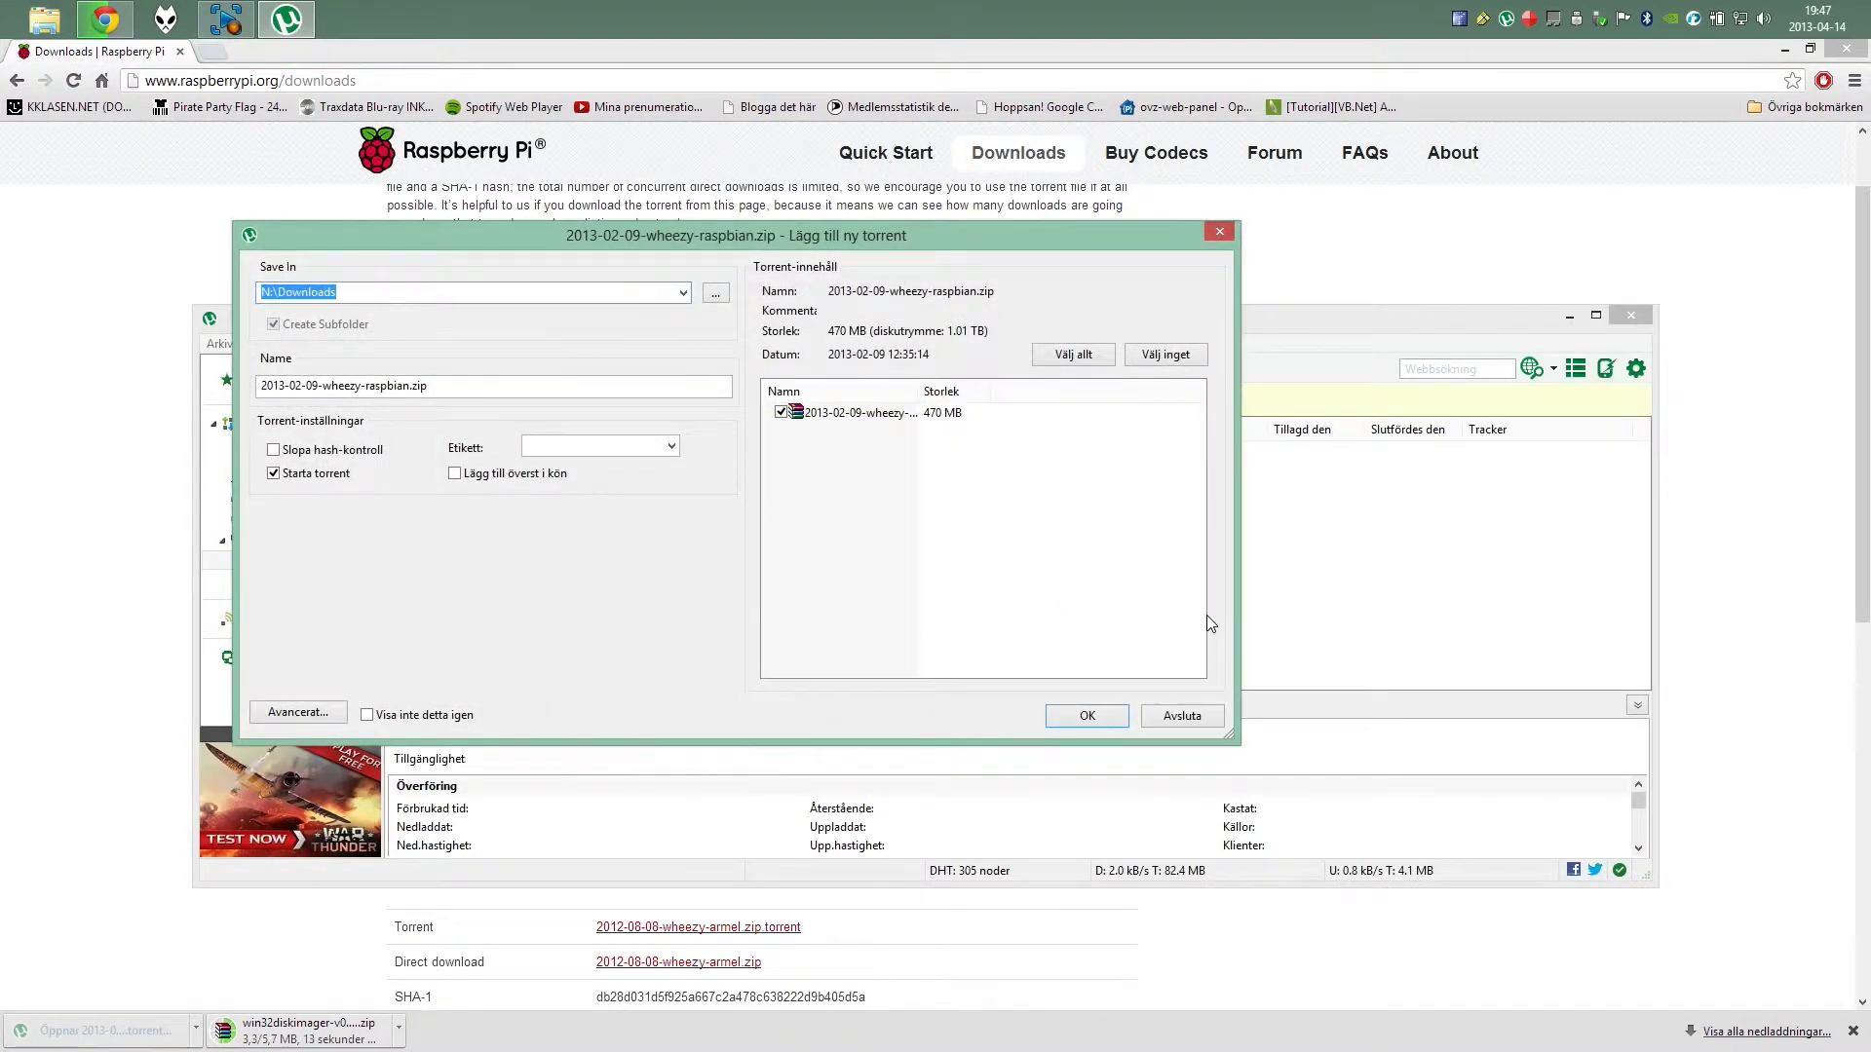
left_click(380, 283)
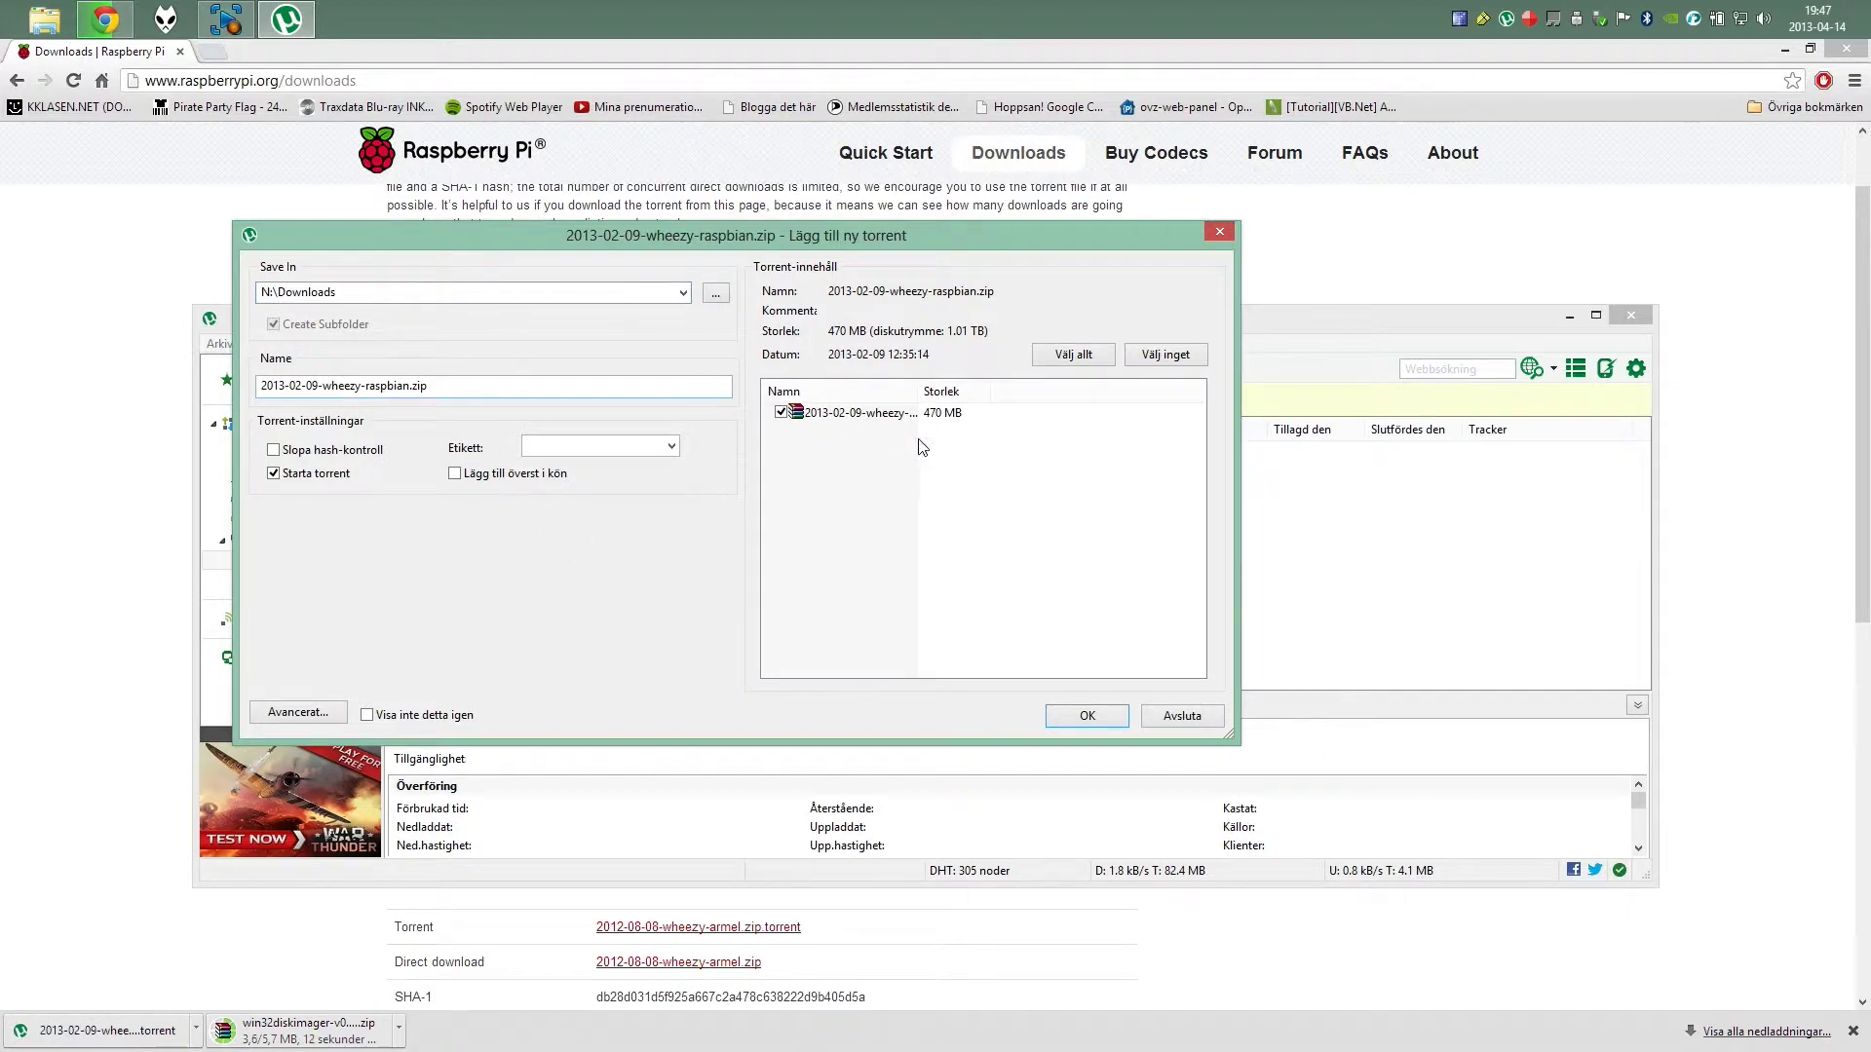
left_click(1099, 719)
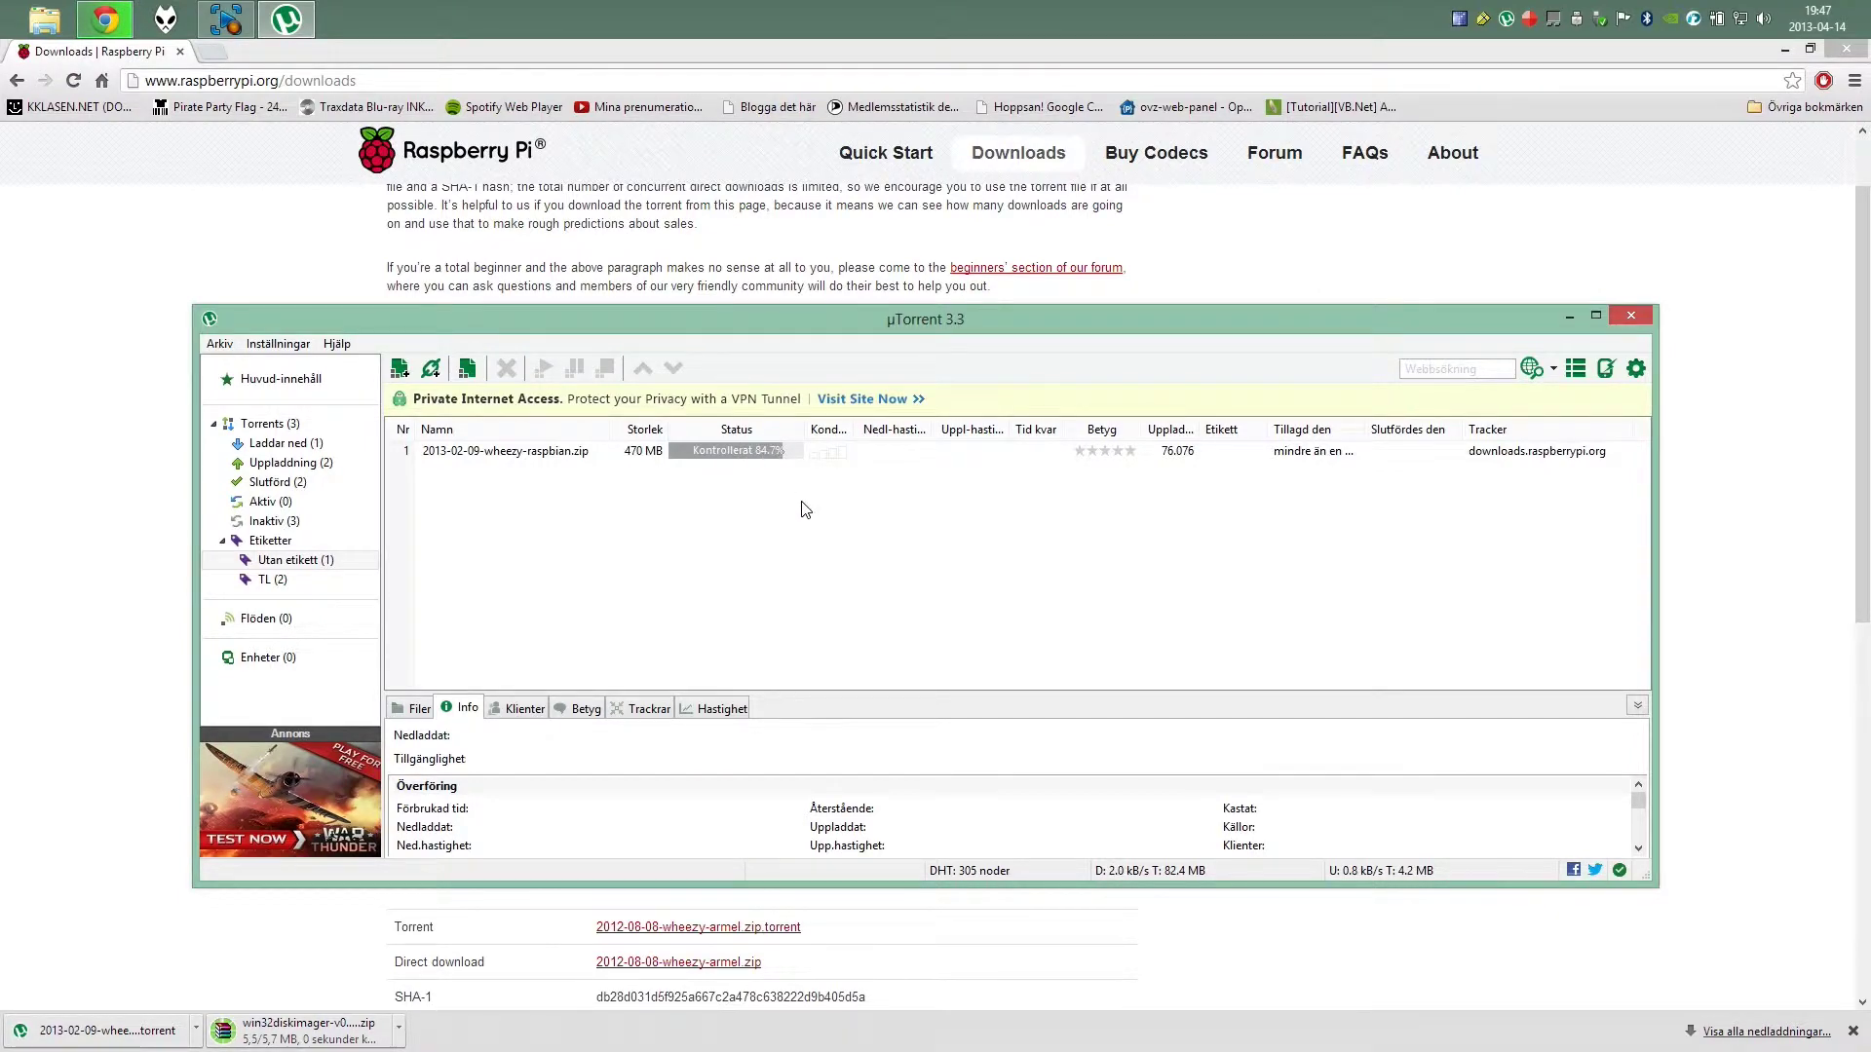
left_click(765, 456)
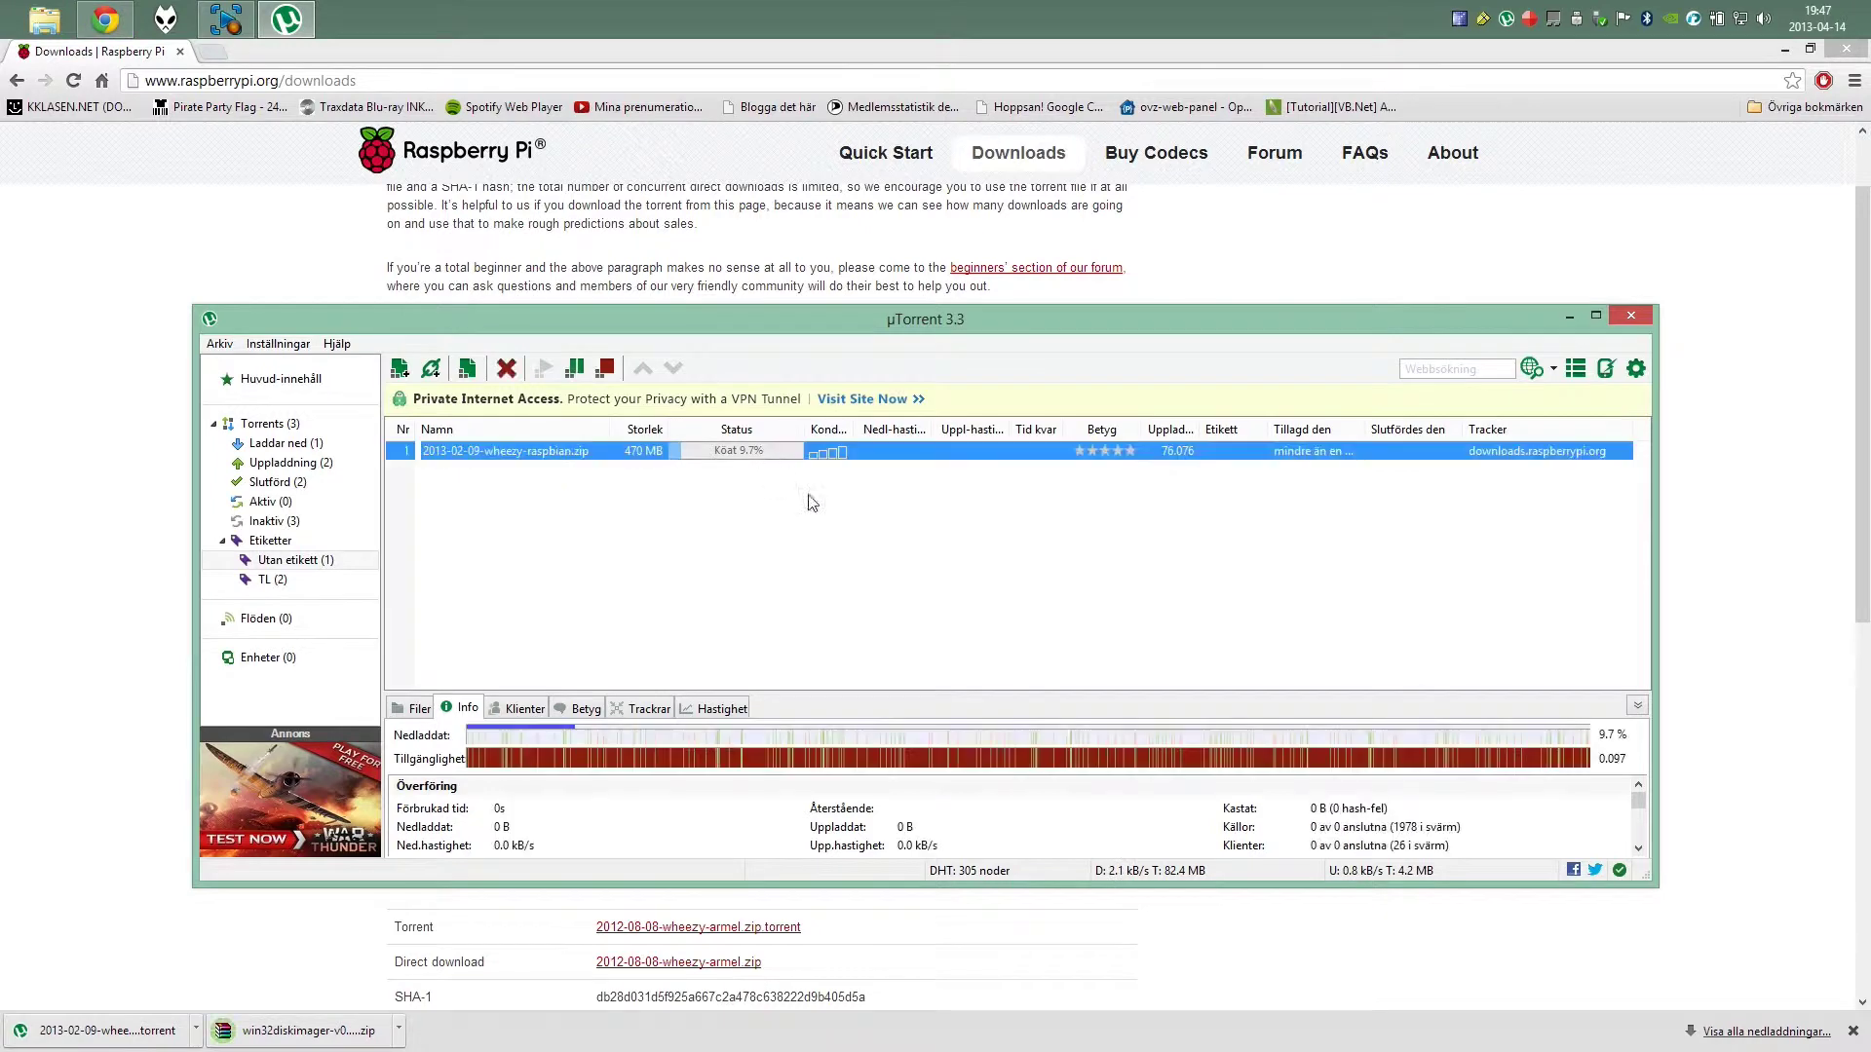
left_click(936, 569)
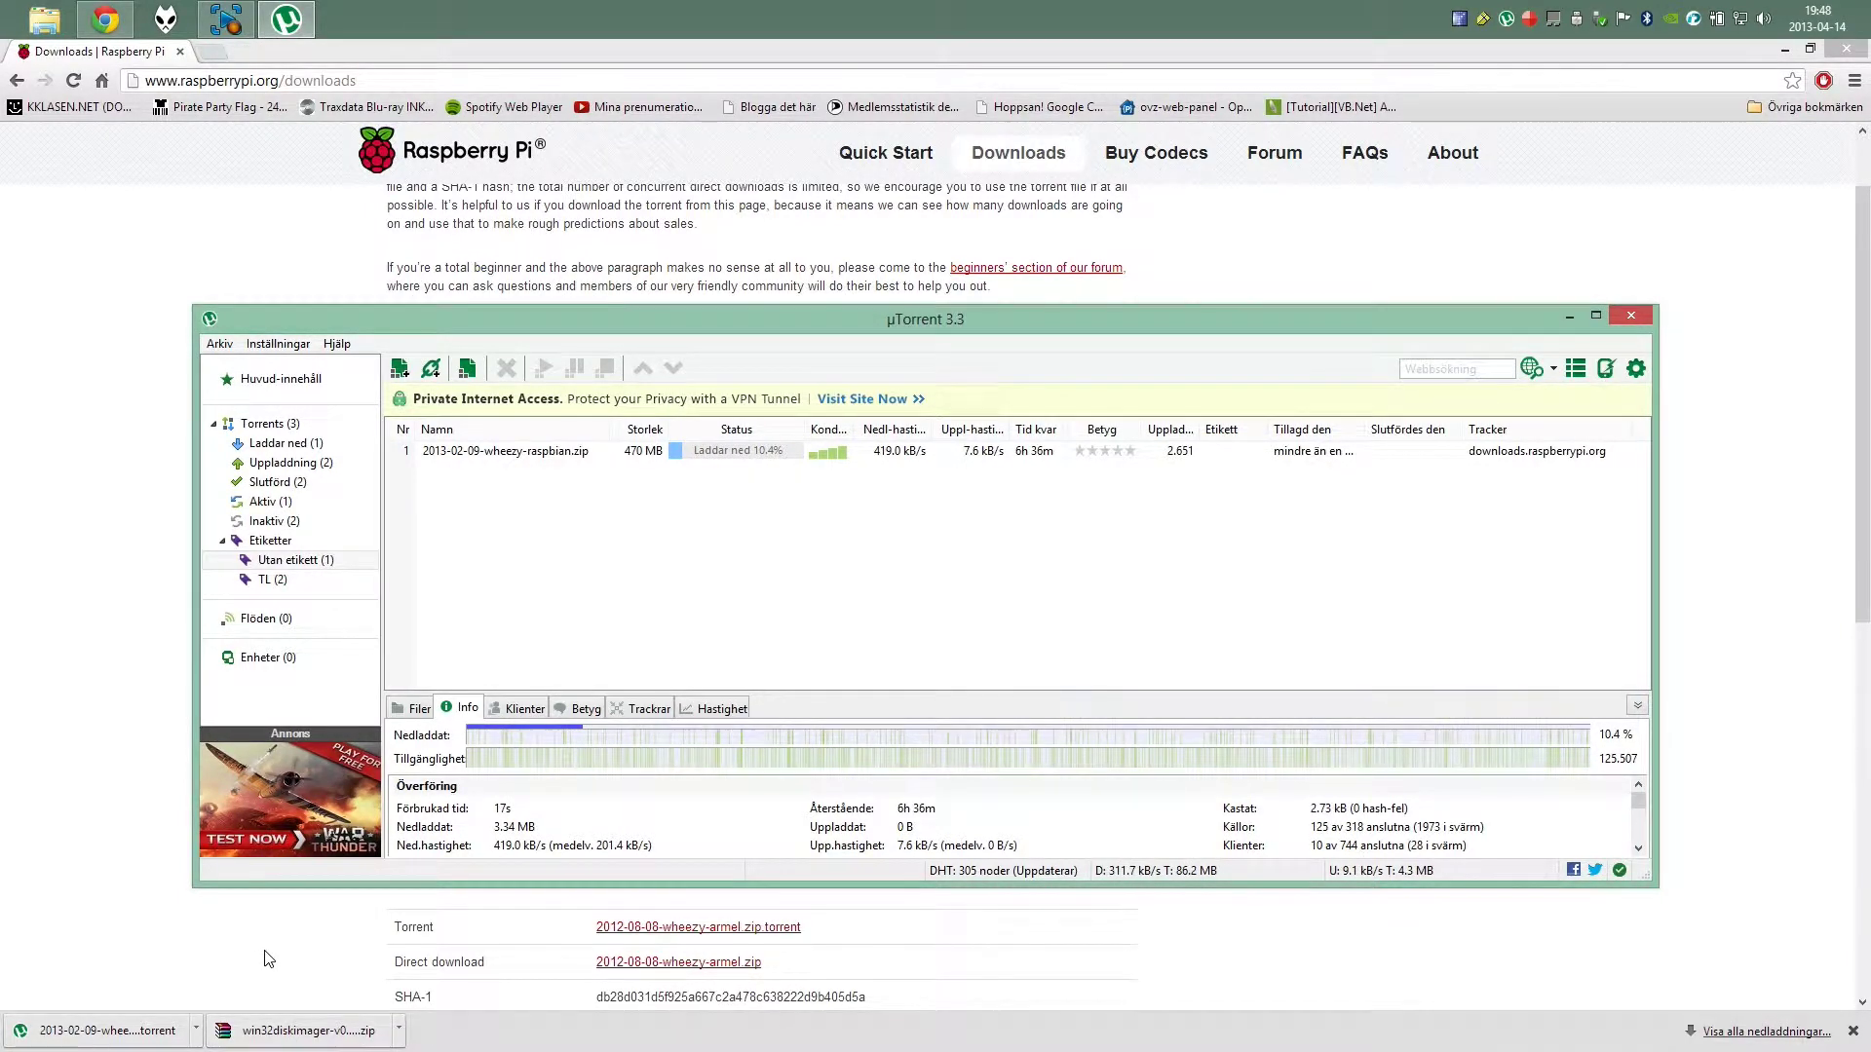
Extract the downloaded win32diskimager archive into a folder named imager on the desktop, and close the archive and the browser
left_click(284, 976)
left_click(306, 1033)
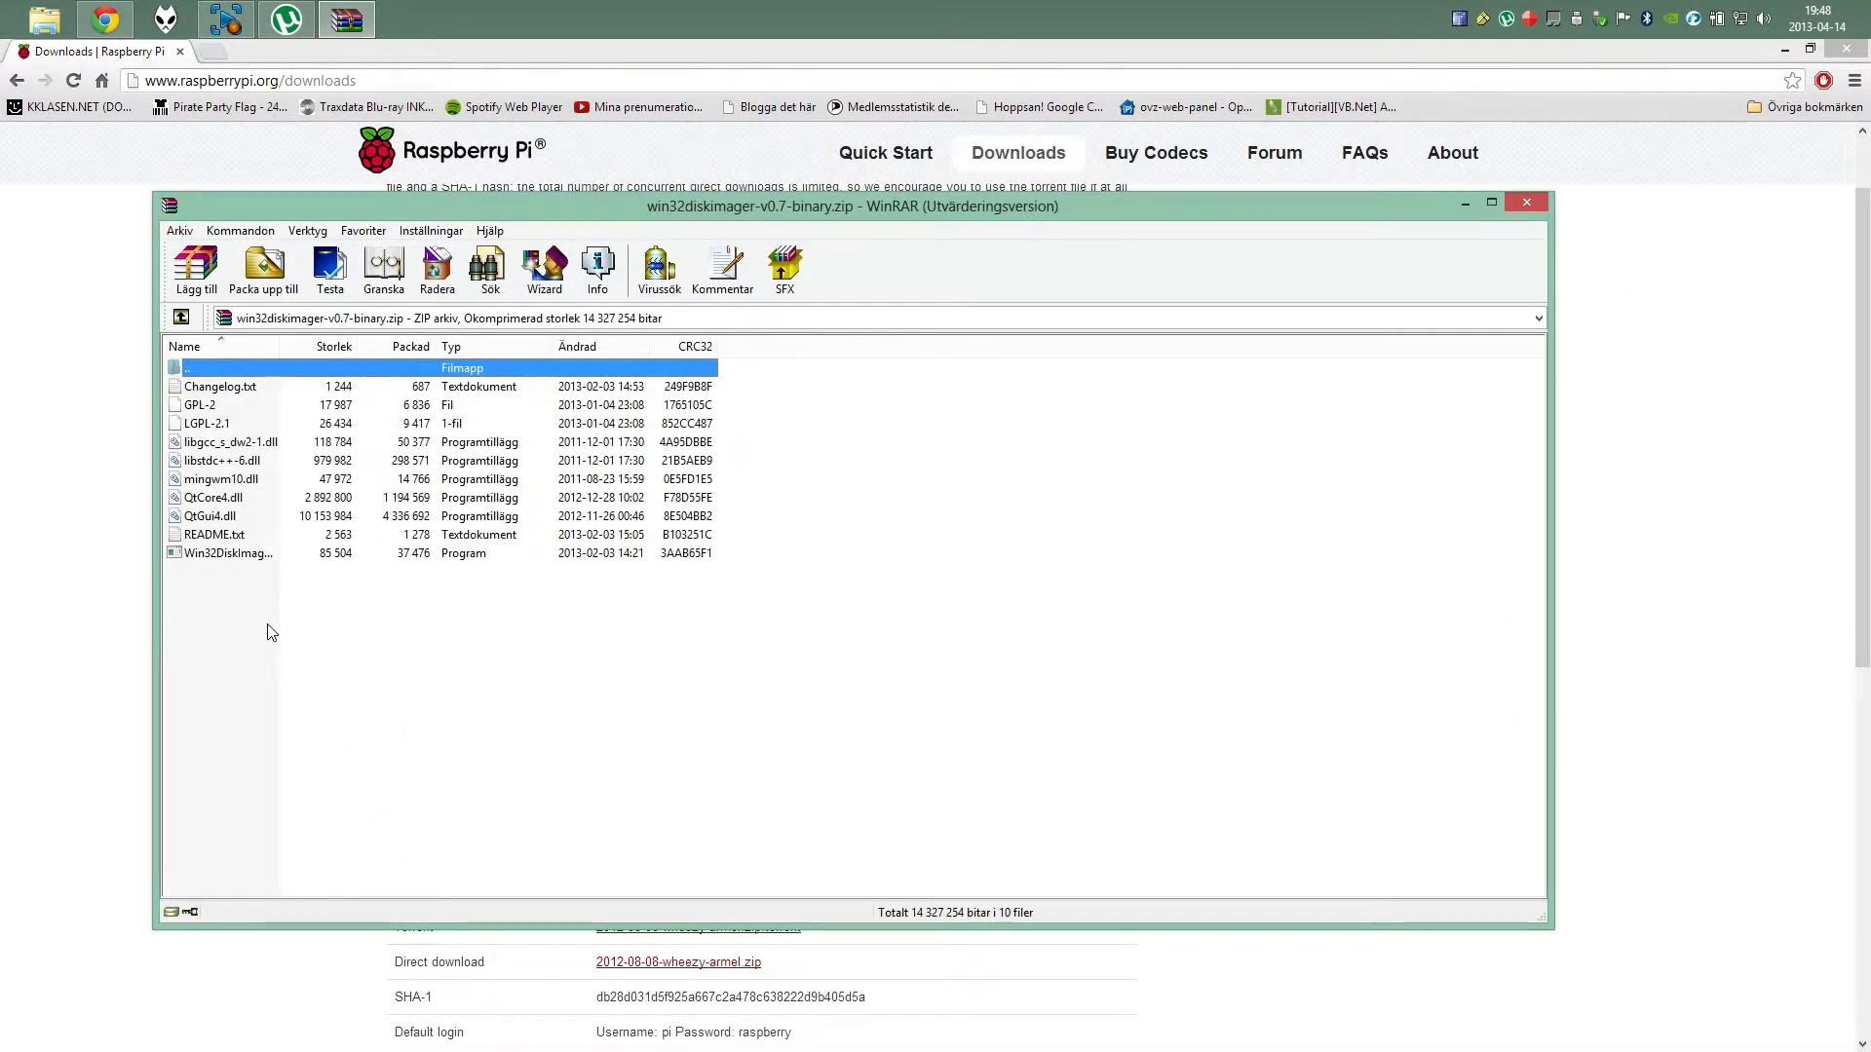
left_click(264, 268)
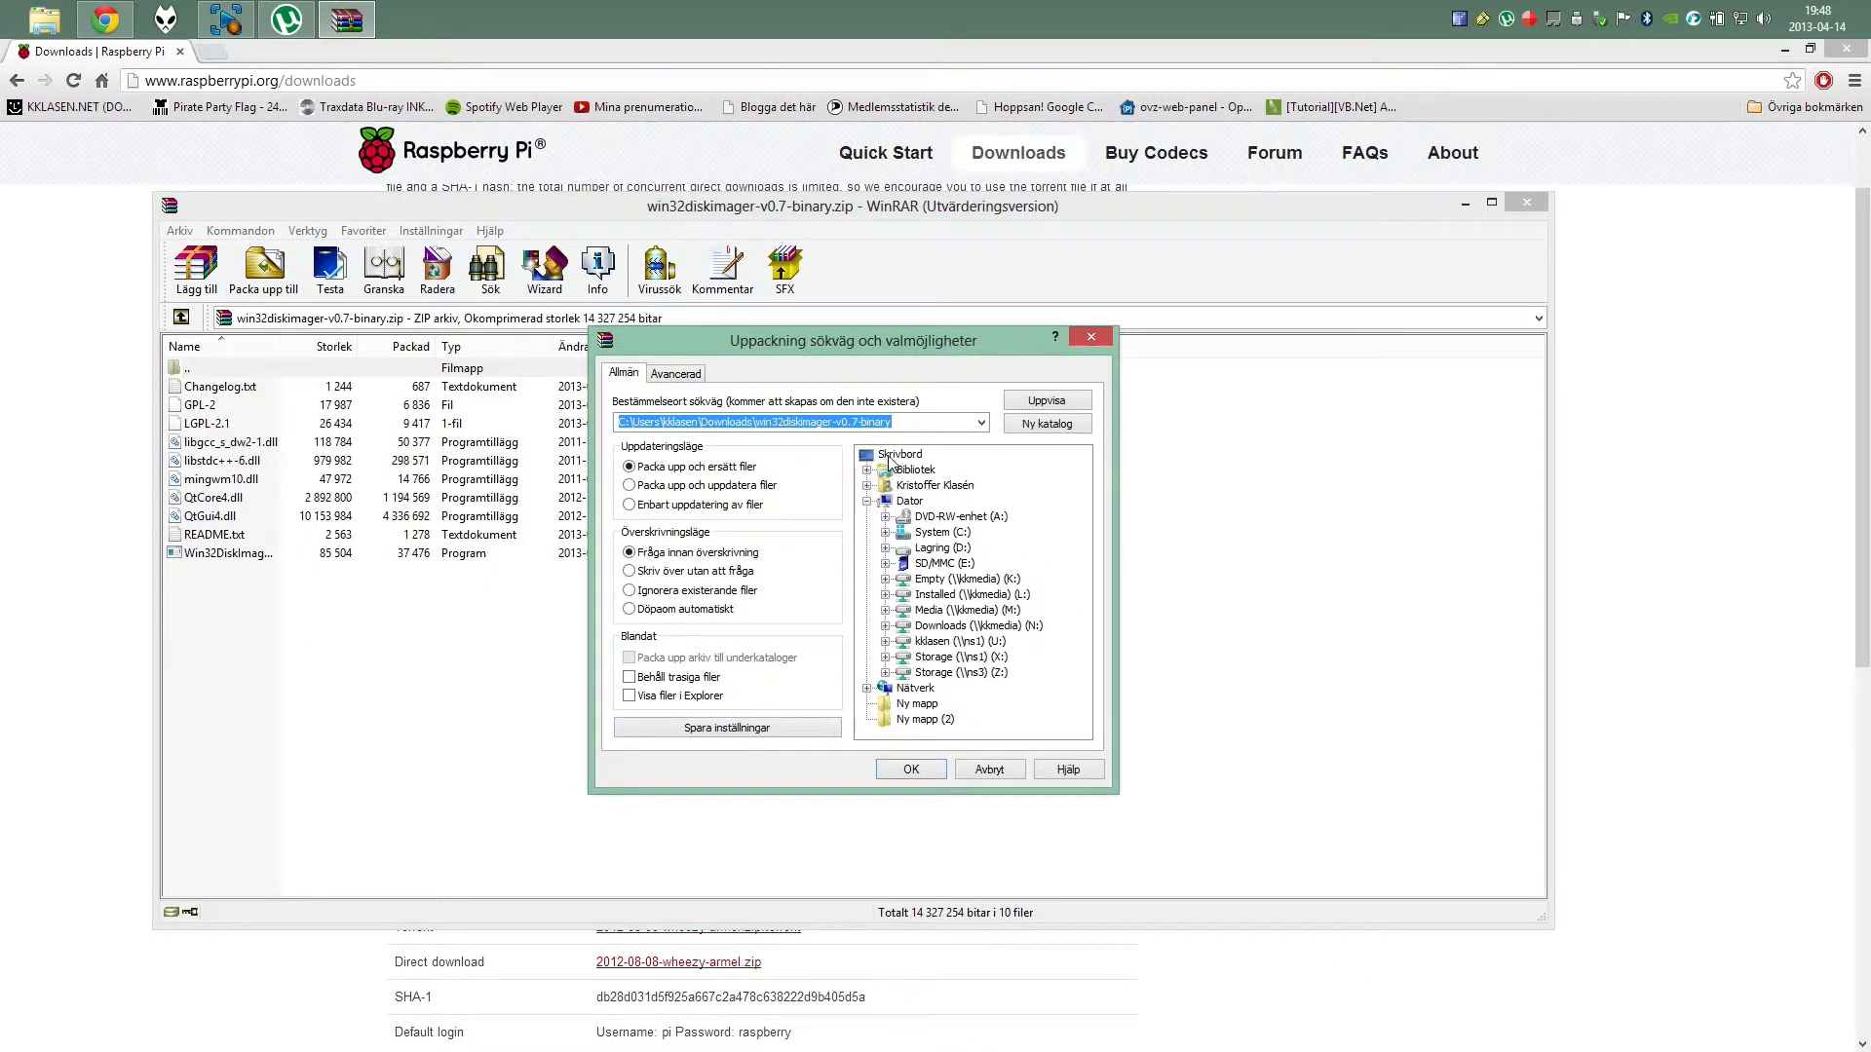
left_click(897, 455)
left_click(834, 428)
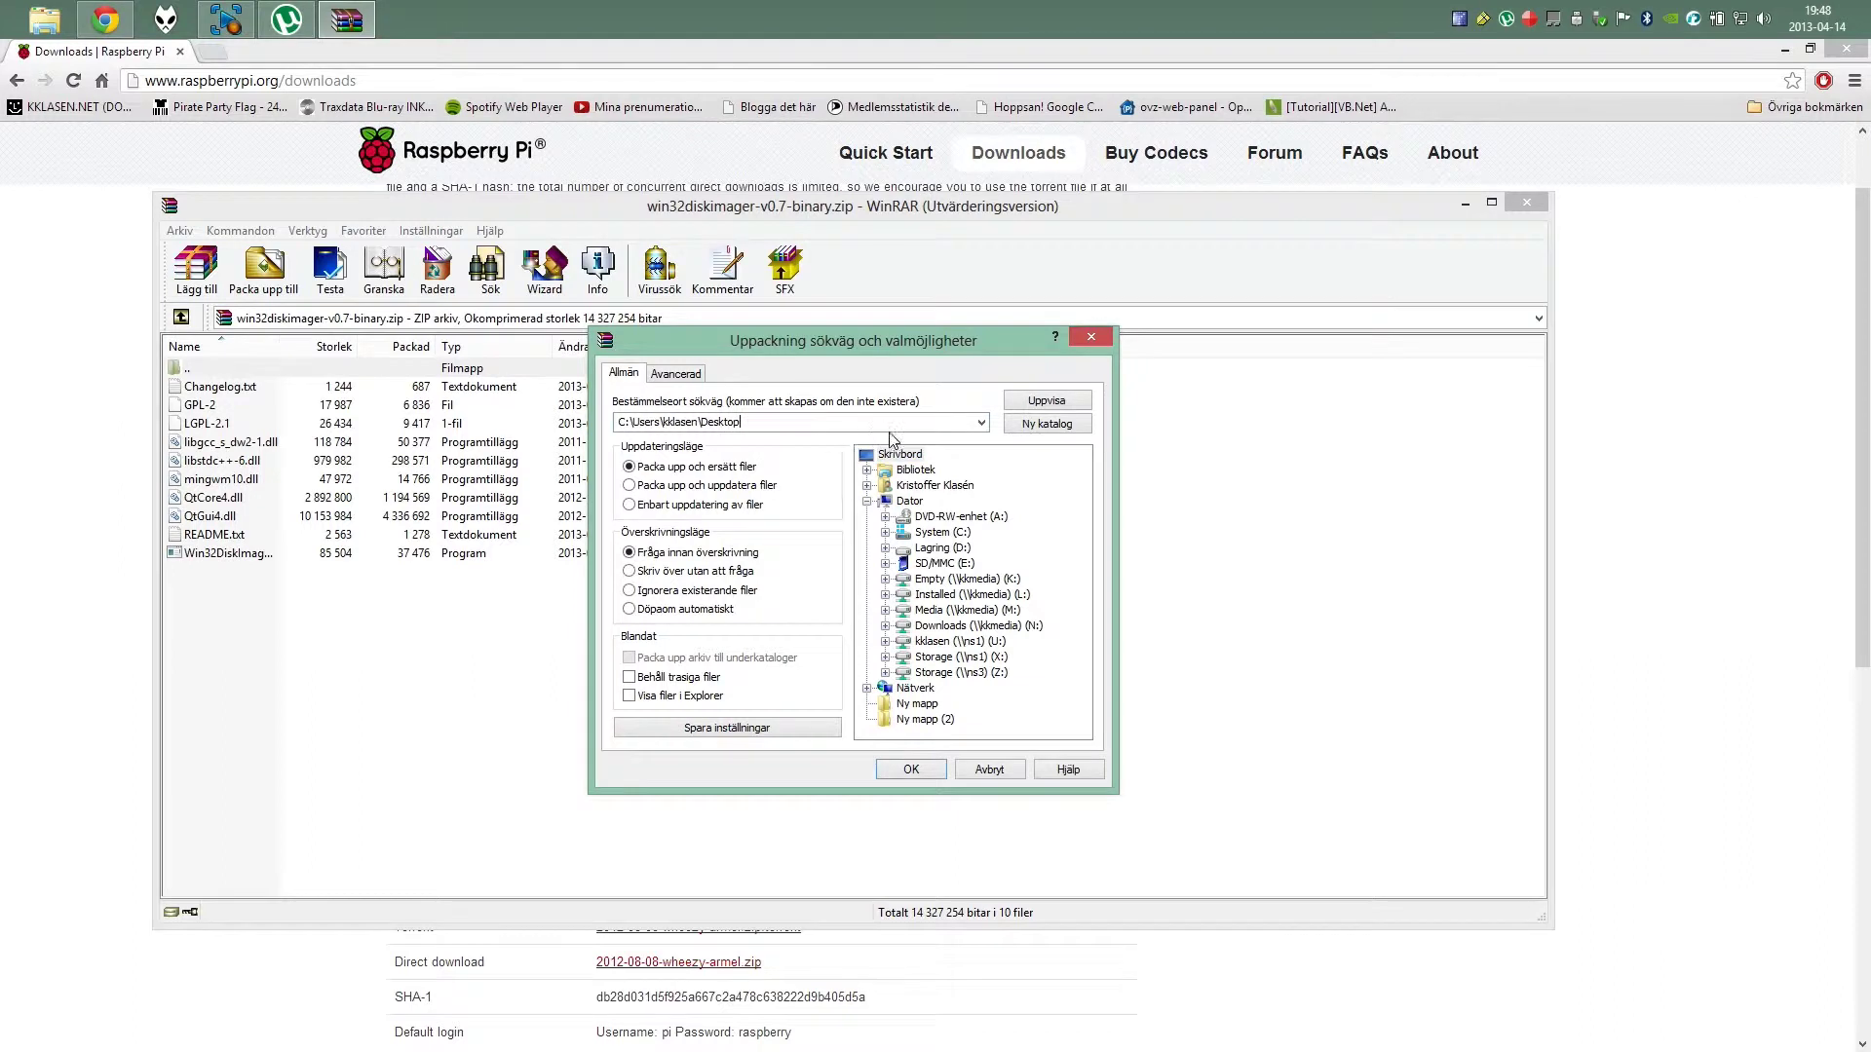
type("\\")
key("Escape")
left_click(911, 770)
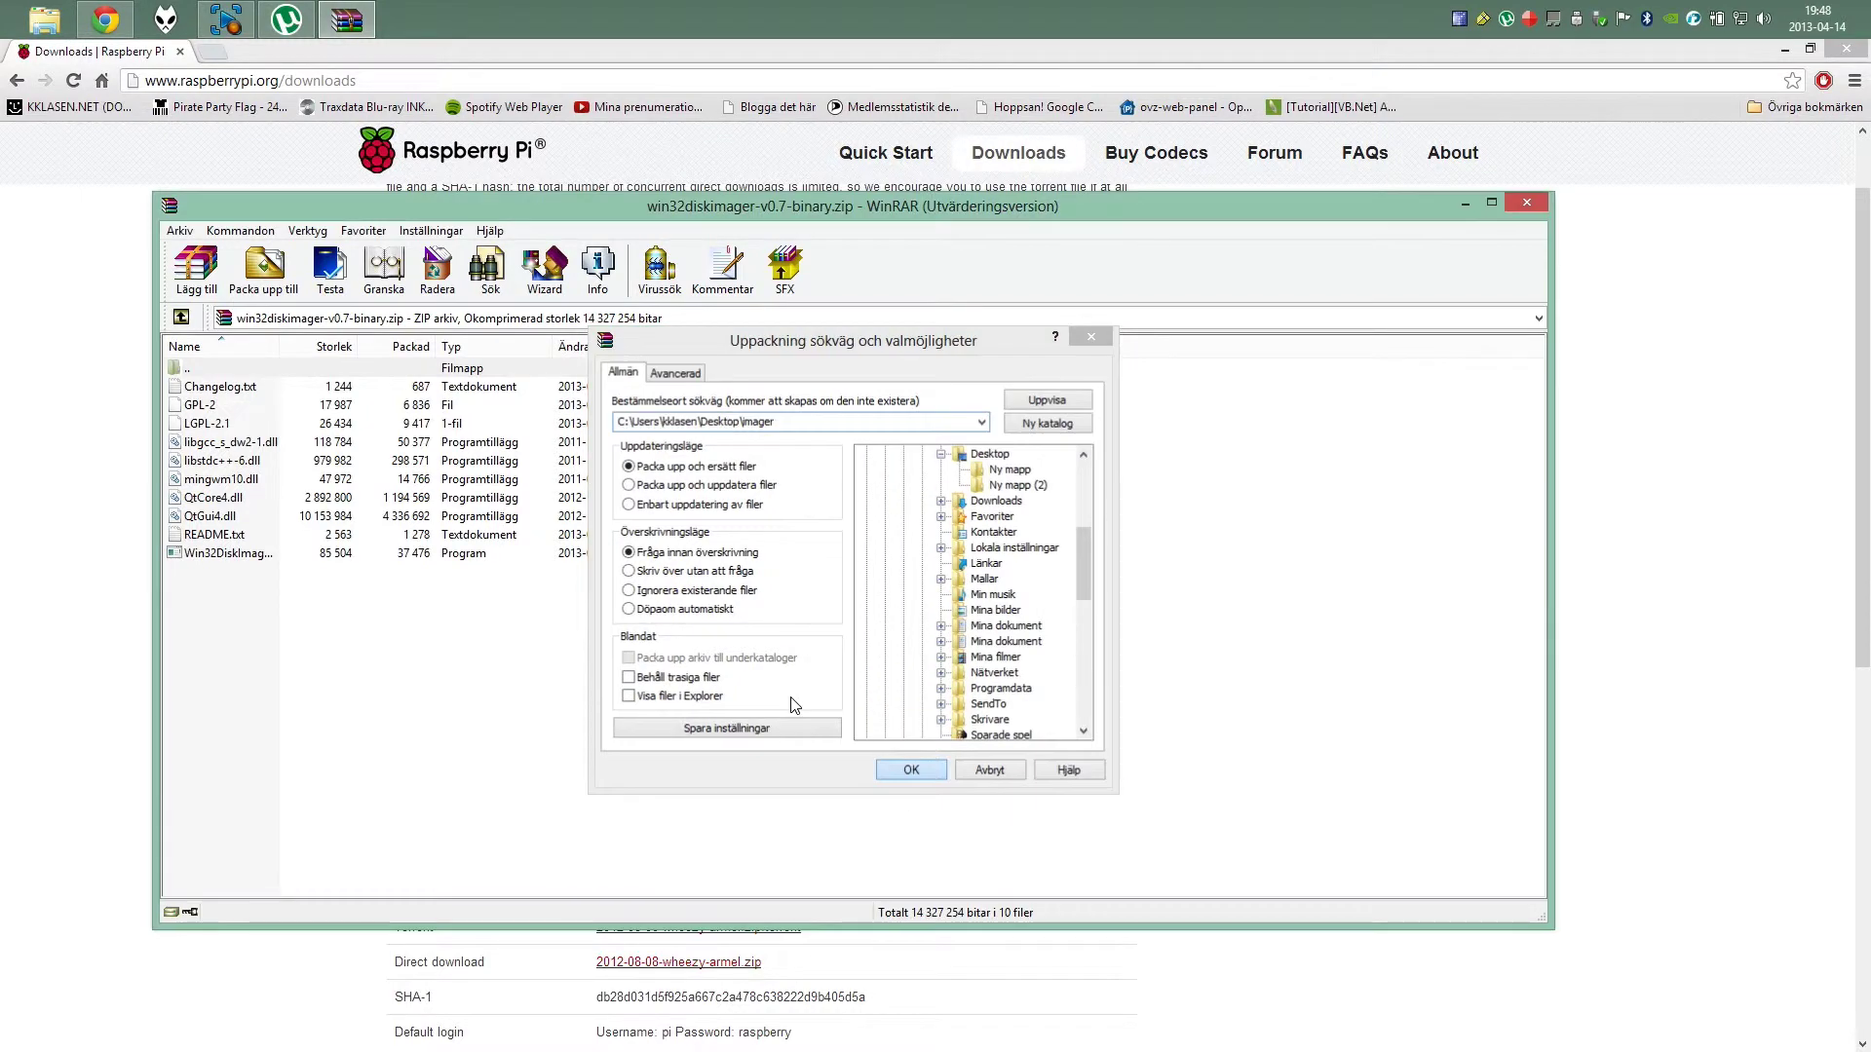
left_click(1529, 205)
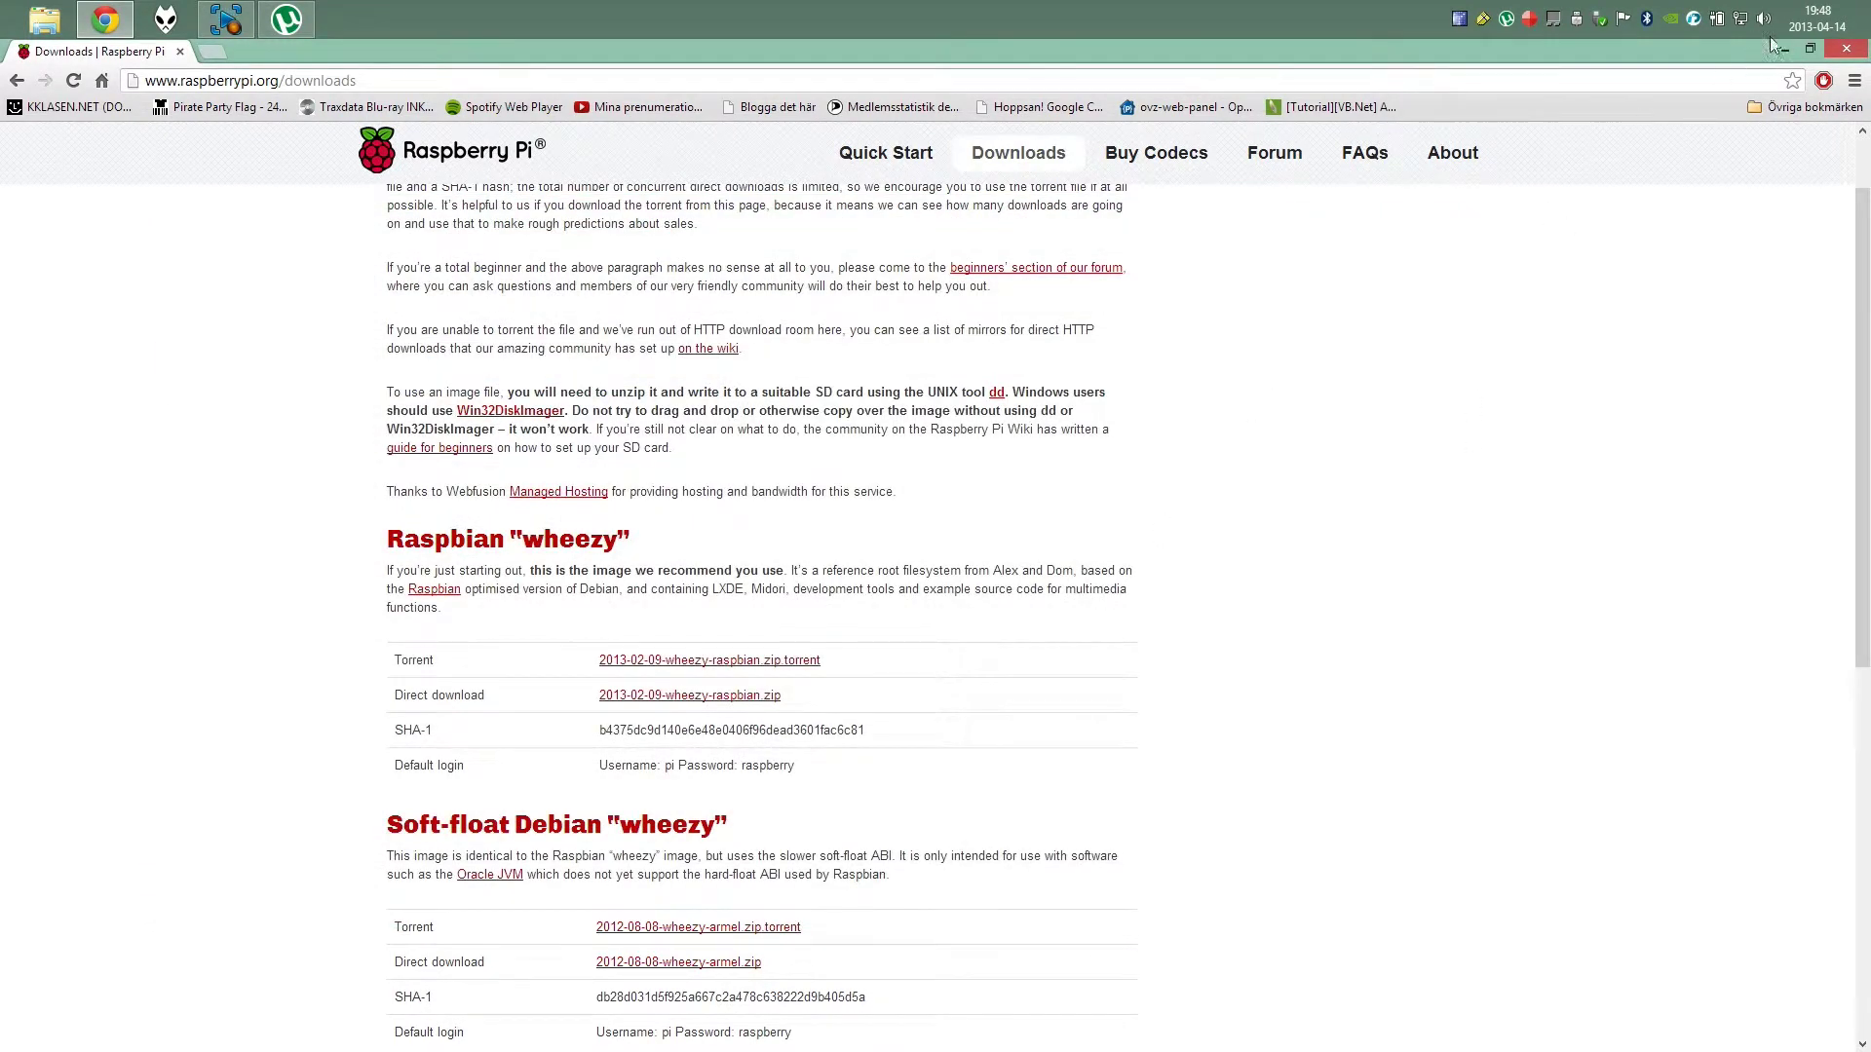
left_click(1845, 48)
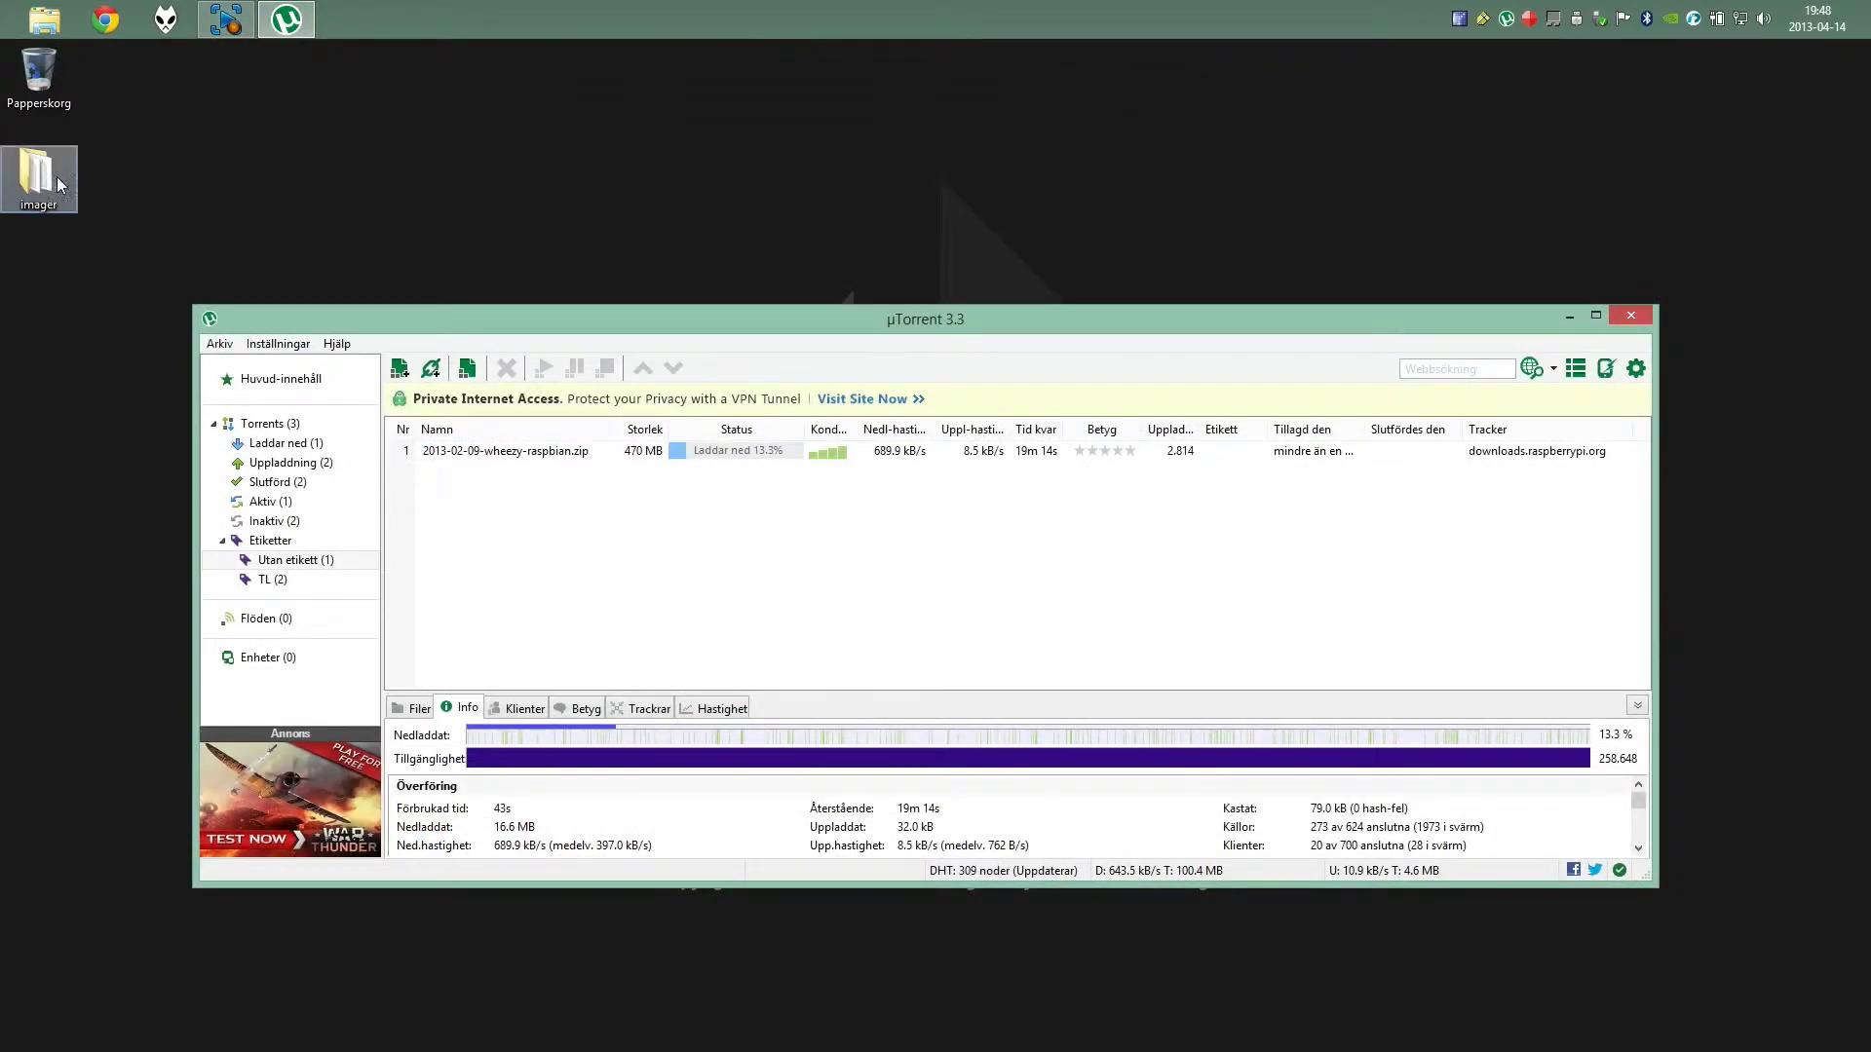
Check the Raspbian torrent's progress and look through the files in the desktop's imager folder
left_click(719, 456)
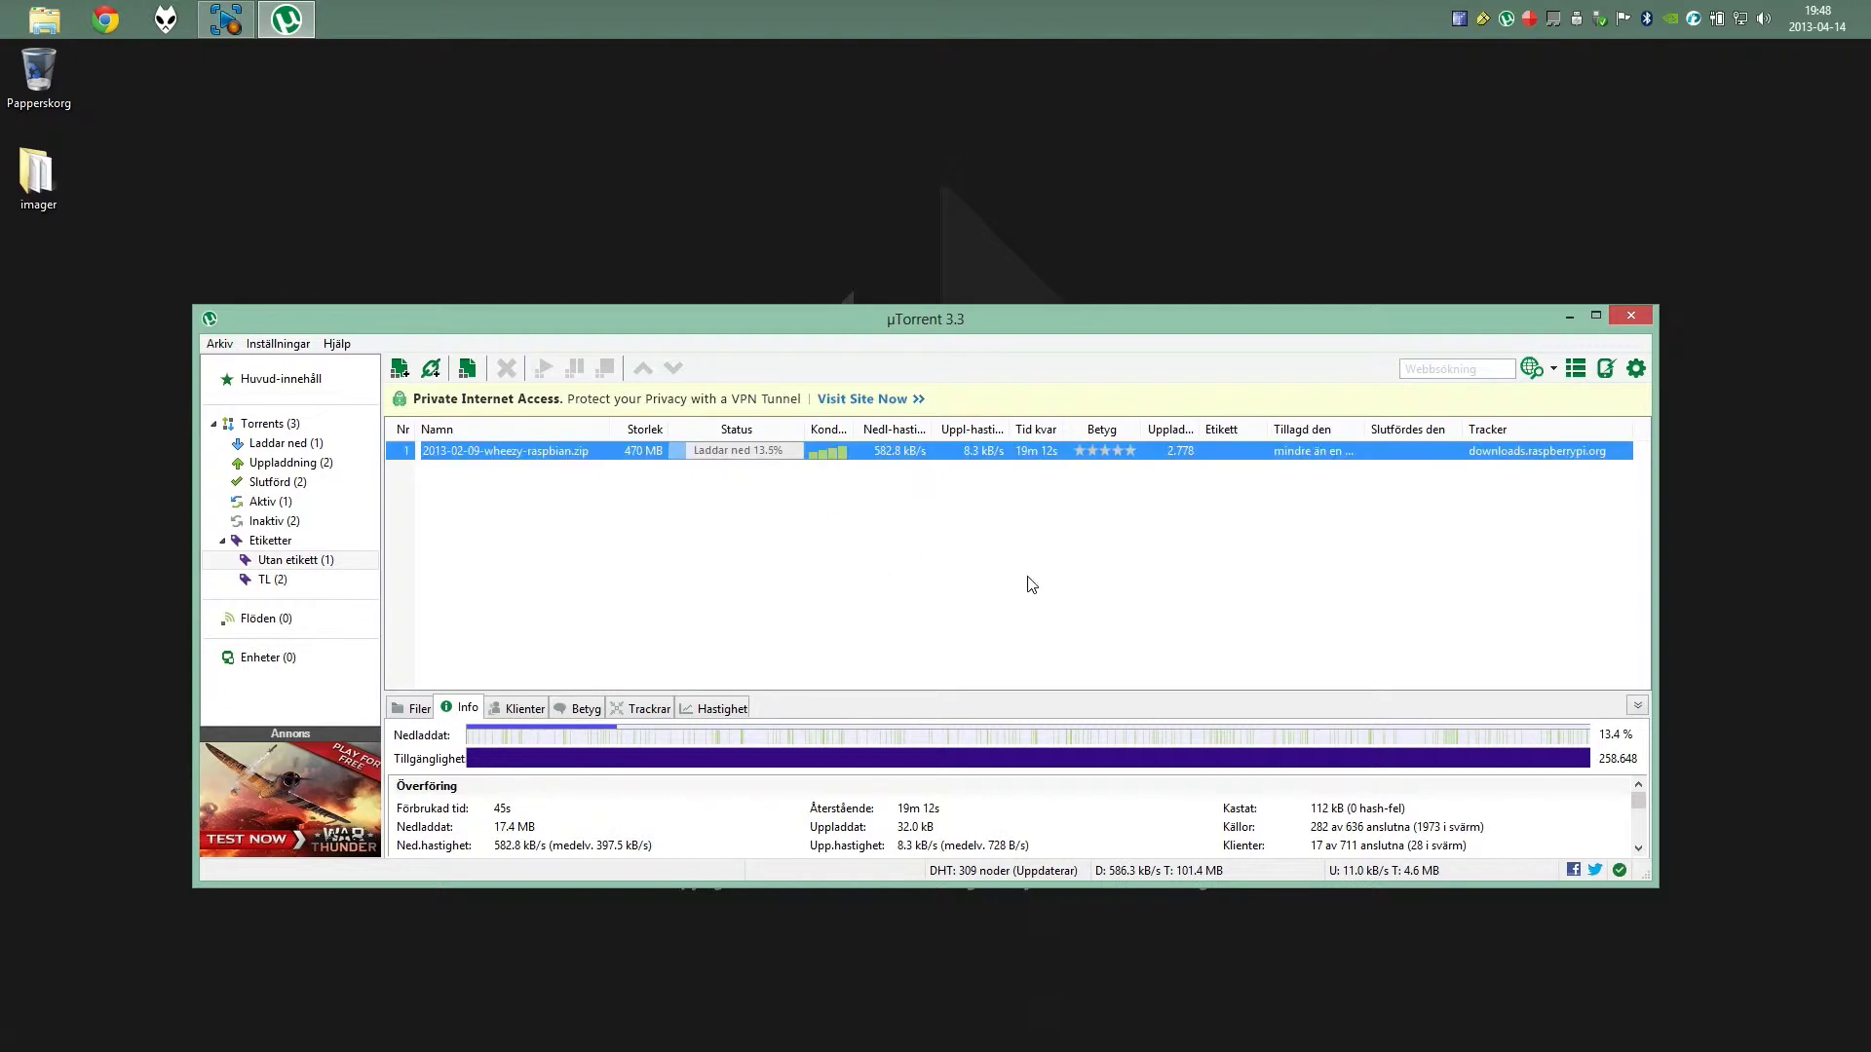
left_click(950, 580)
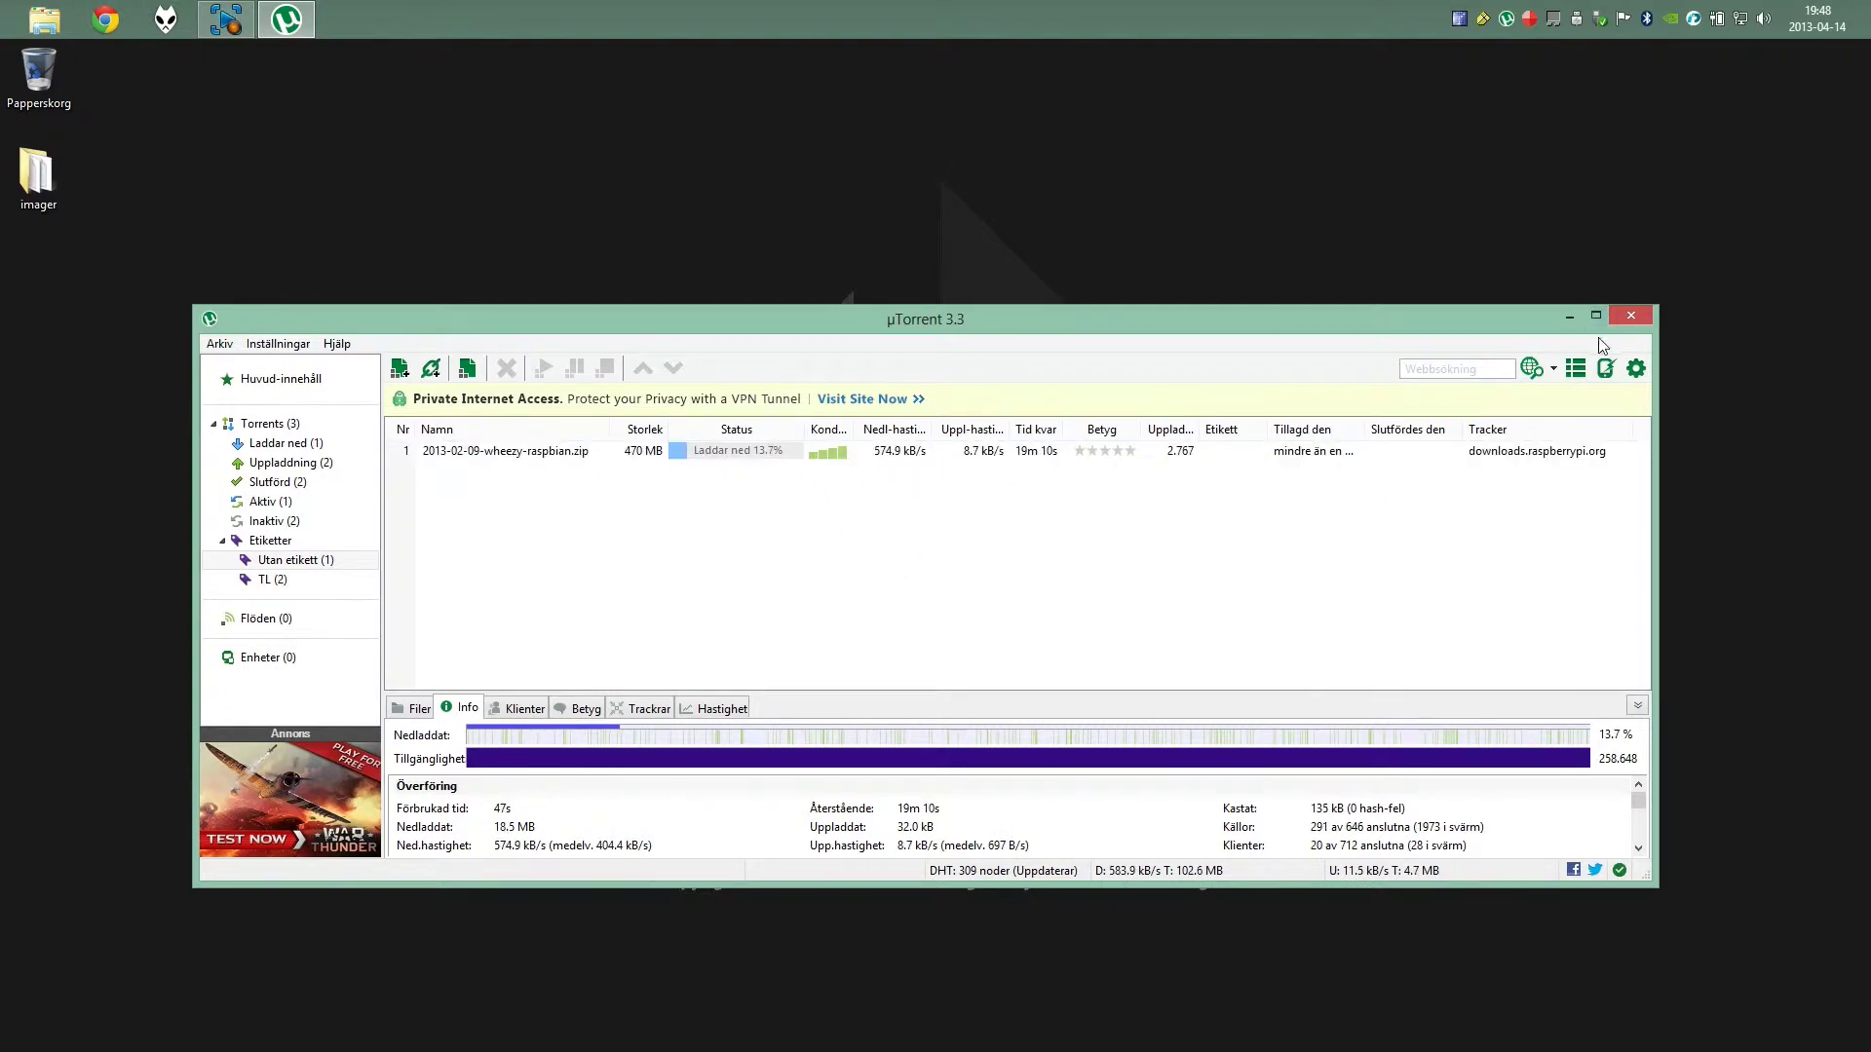
double_click(36, 173)
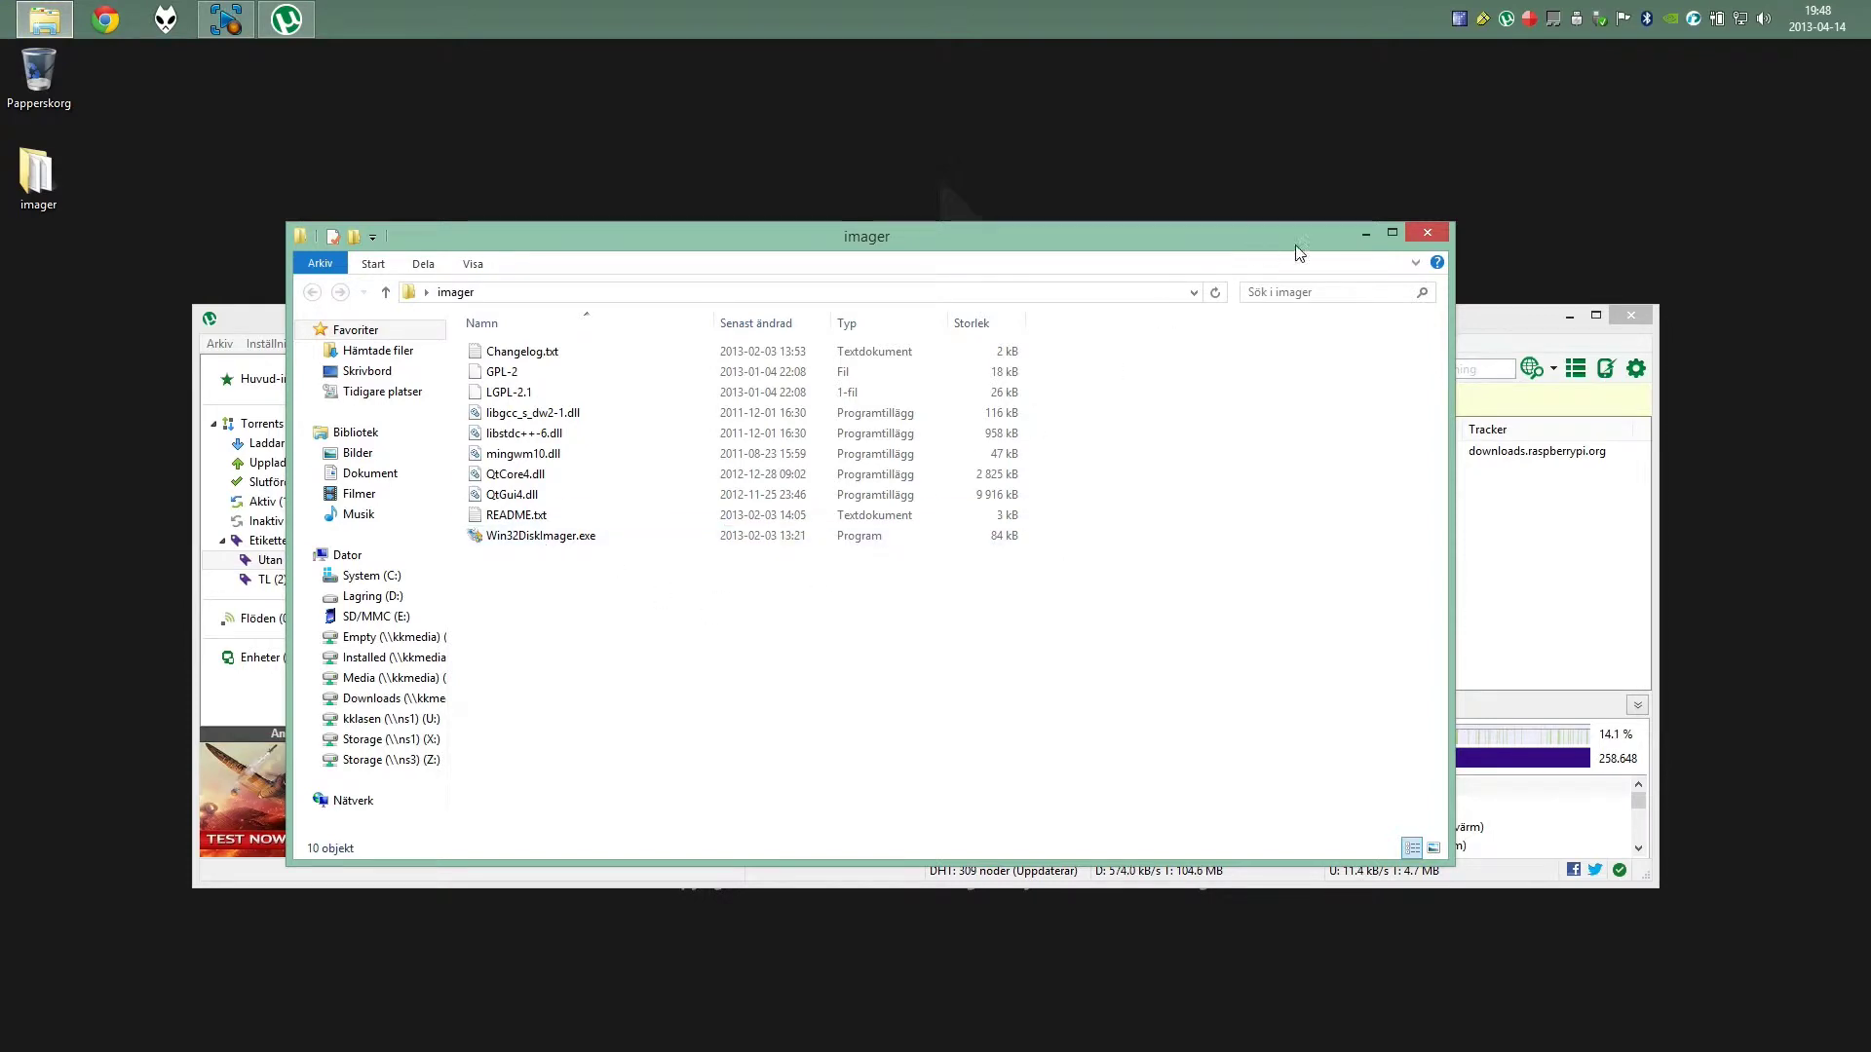
left_click_drag(1318, 245, 1282, 224)
left_click(1393, 216)
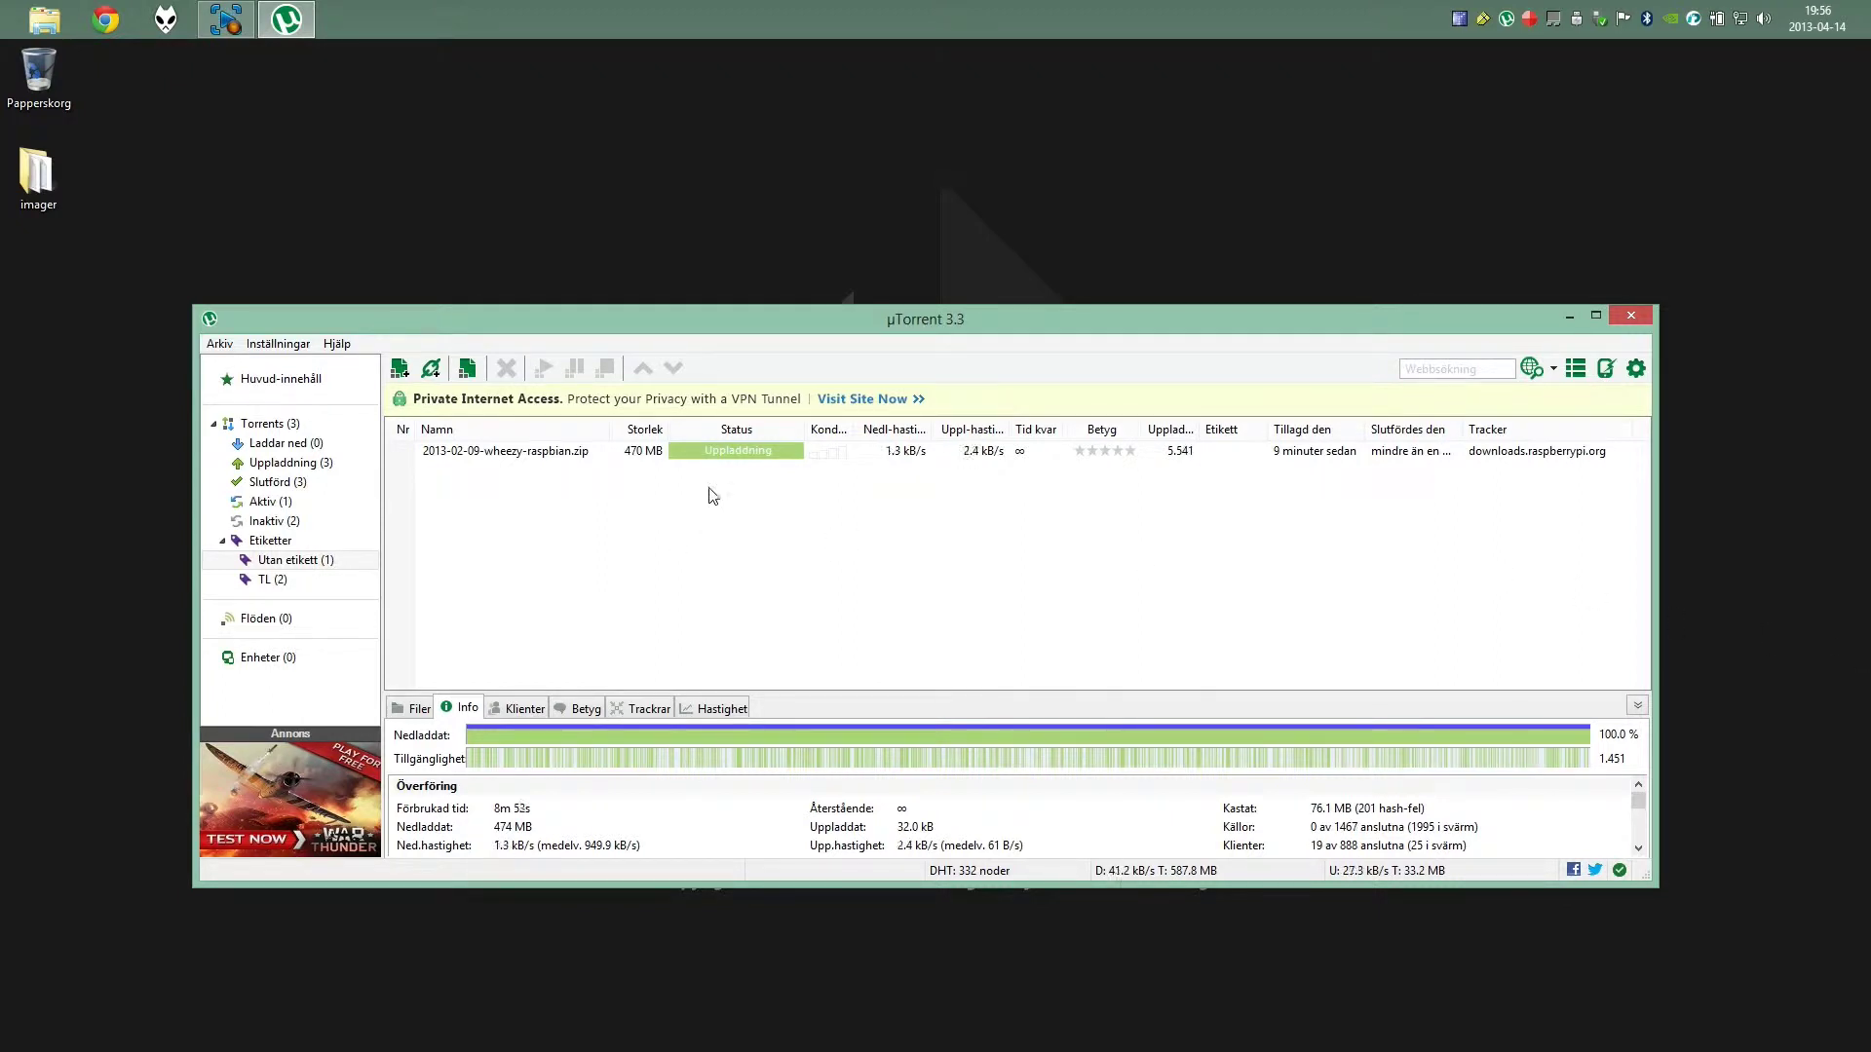
Open the finished 2013-02-09-wheezy-raspbian.zip from µTorrent, extract its disk image to the desktop and close the archive
right_click(692, 448)
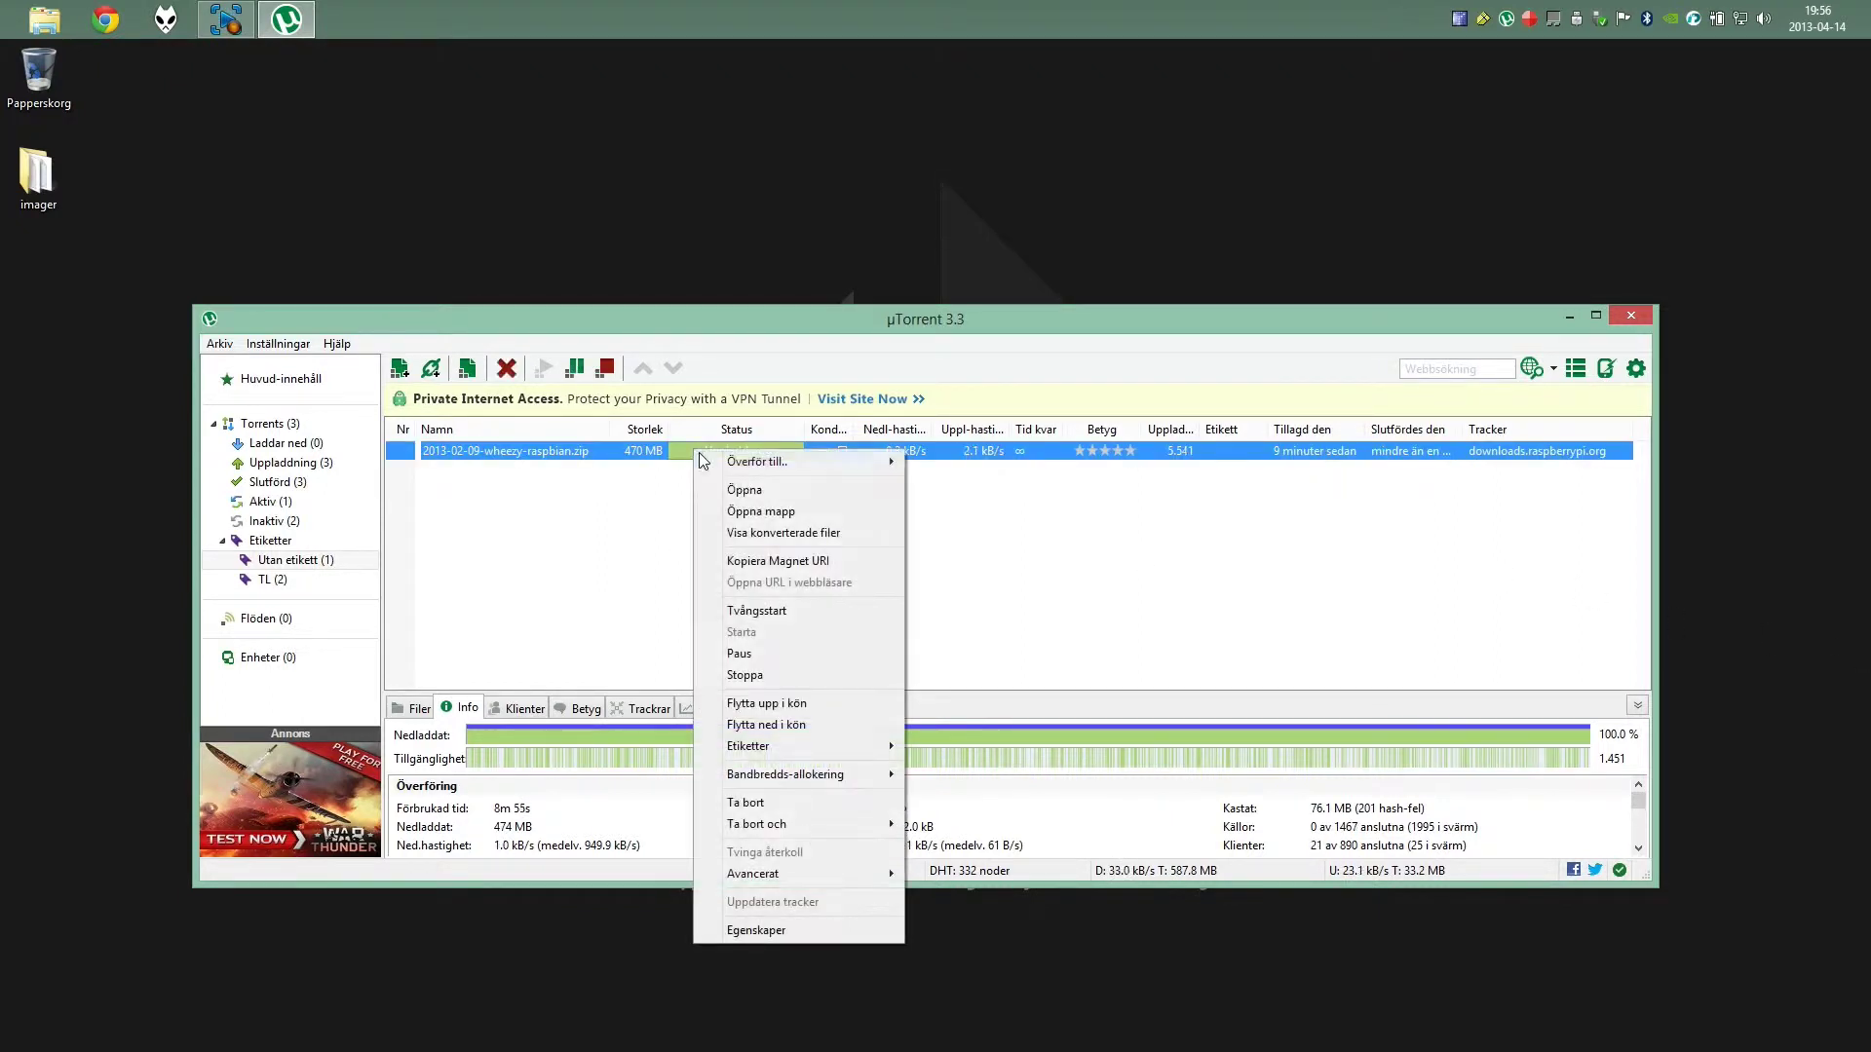
left_click(803, 491)
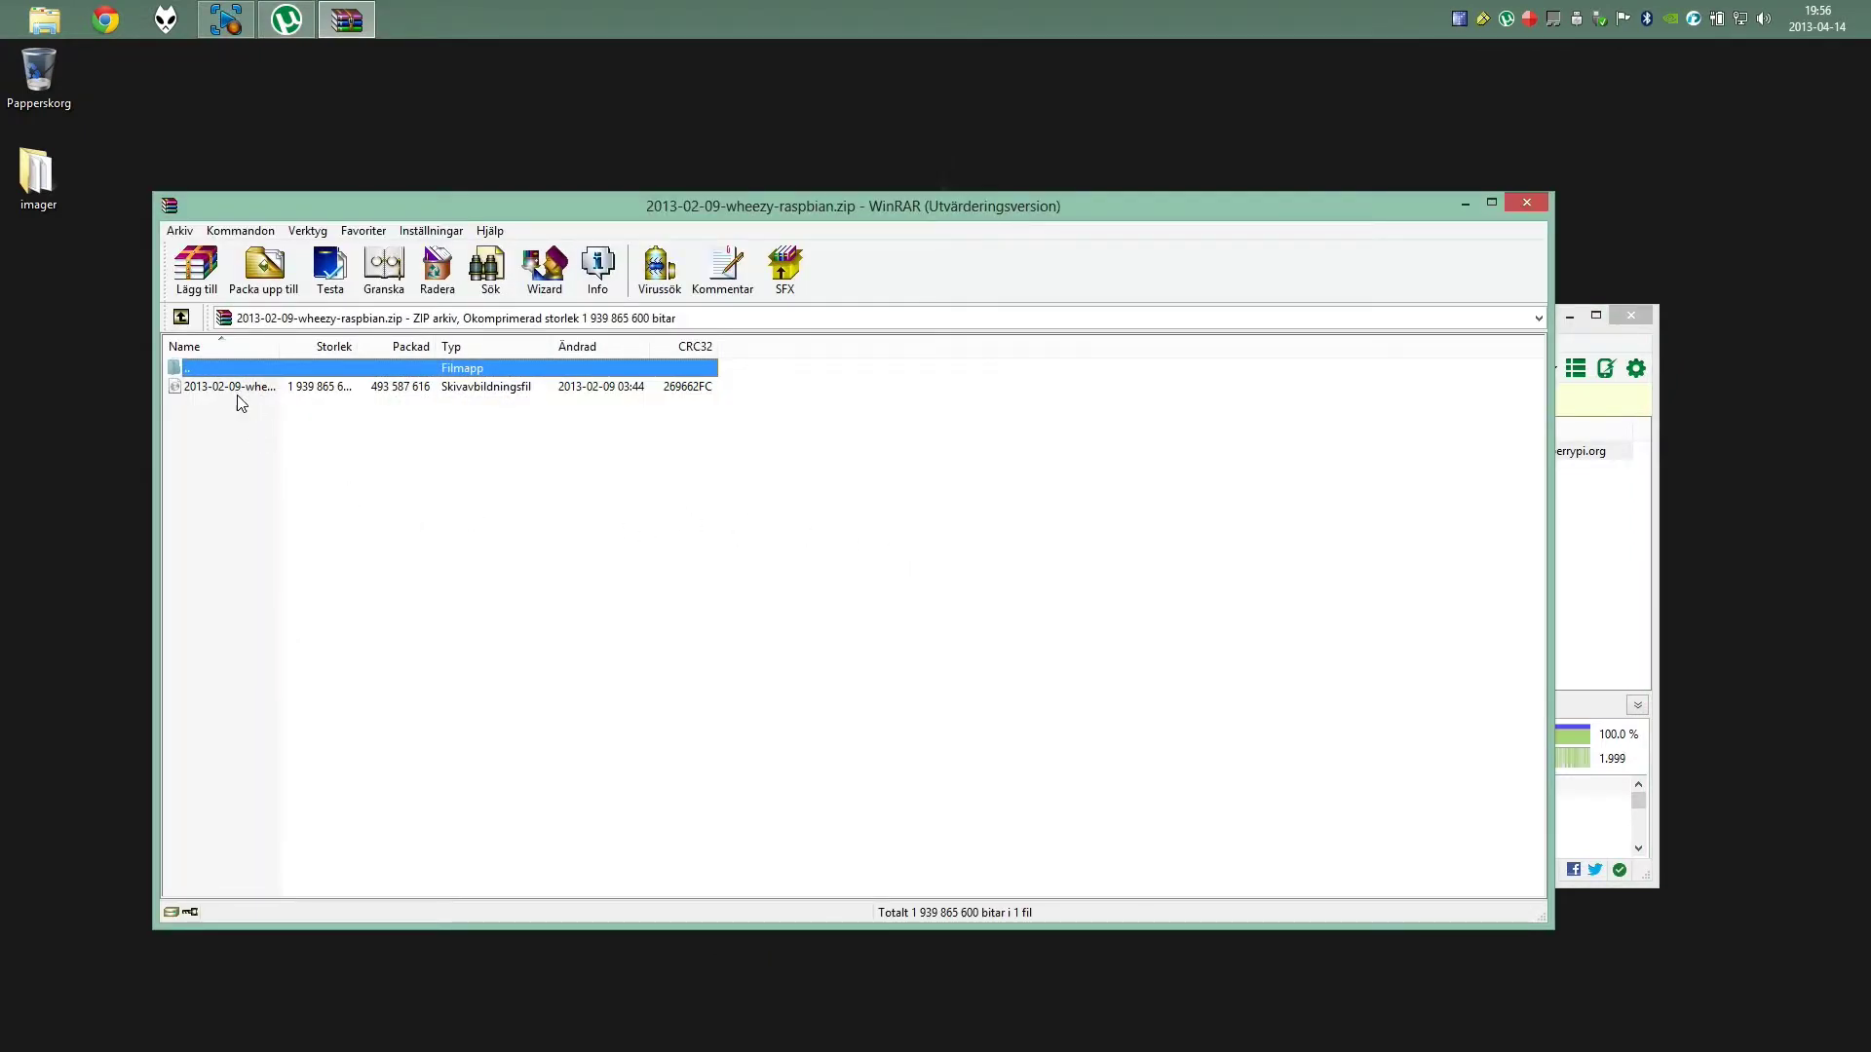
left_click_drag(232, 394, 82, 334)
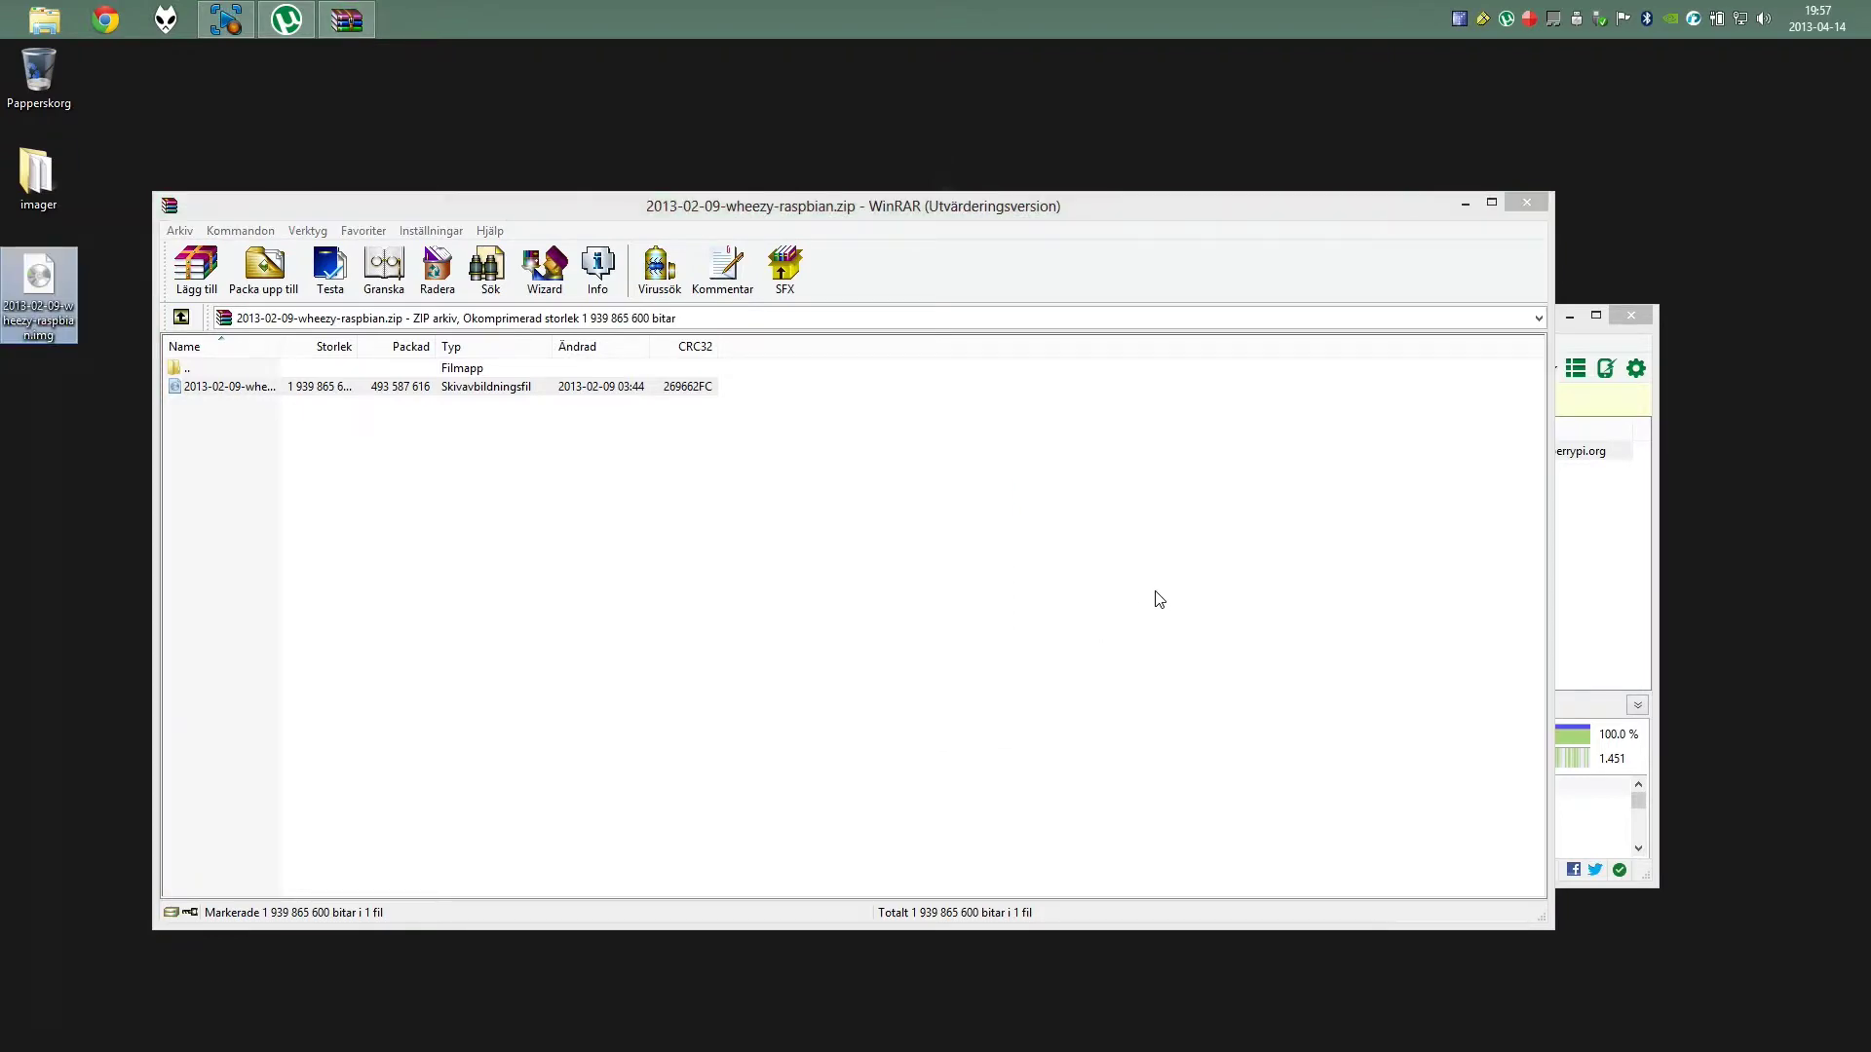
left_click(1527, 203)
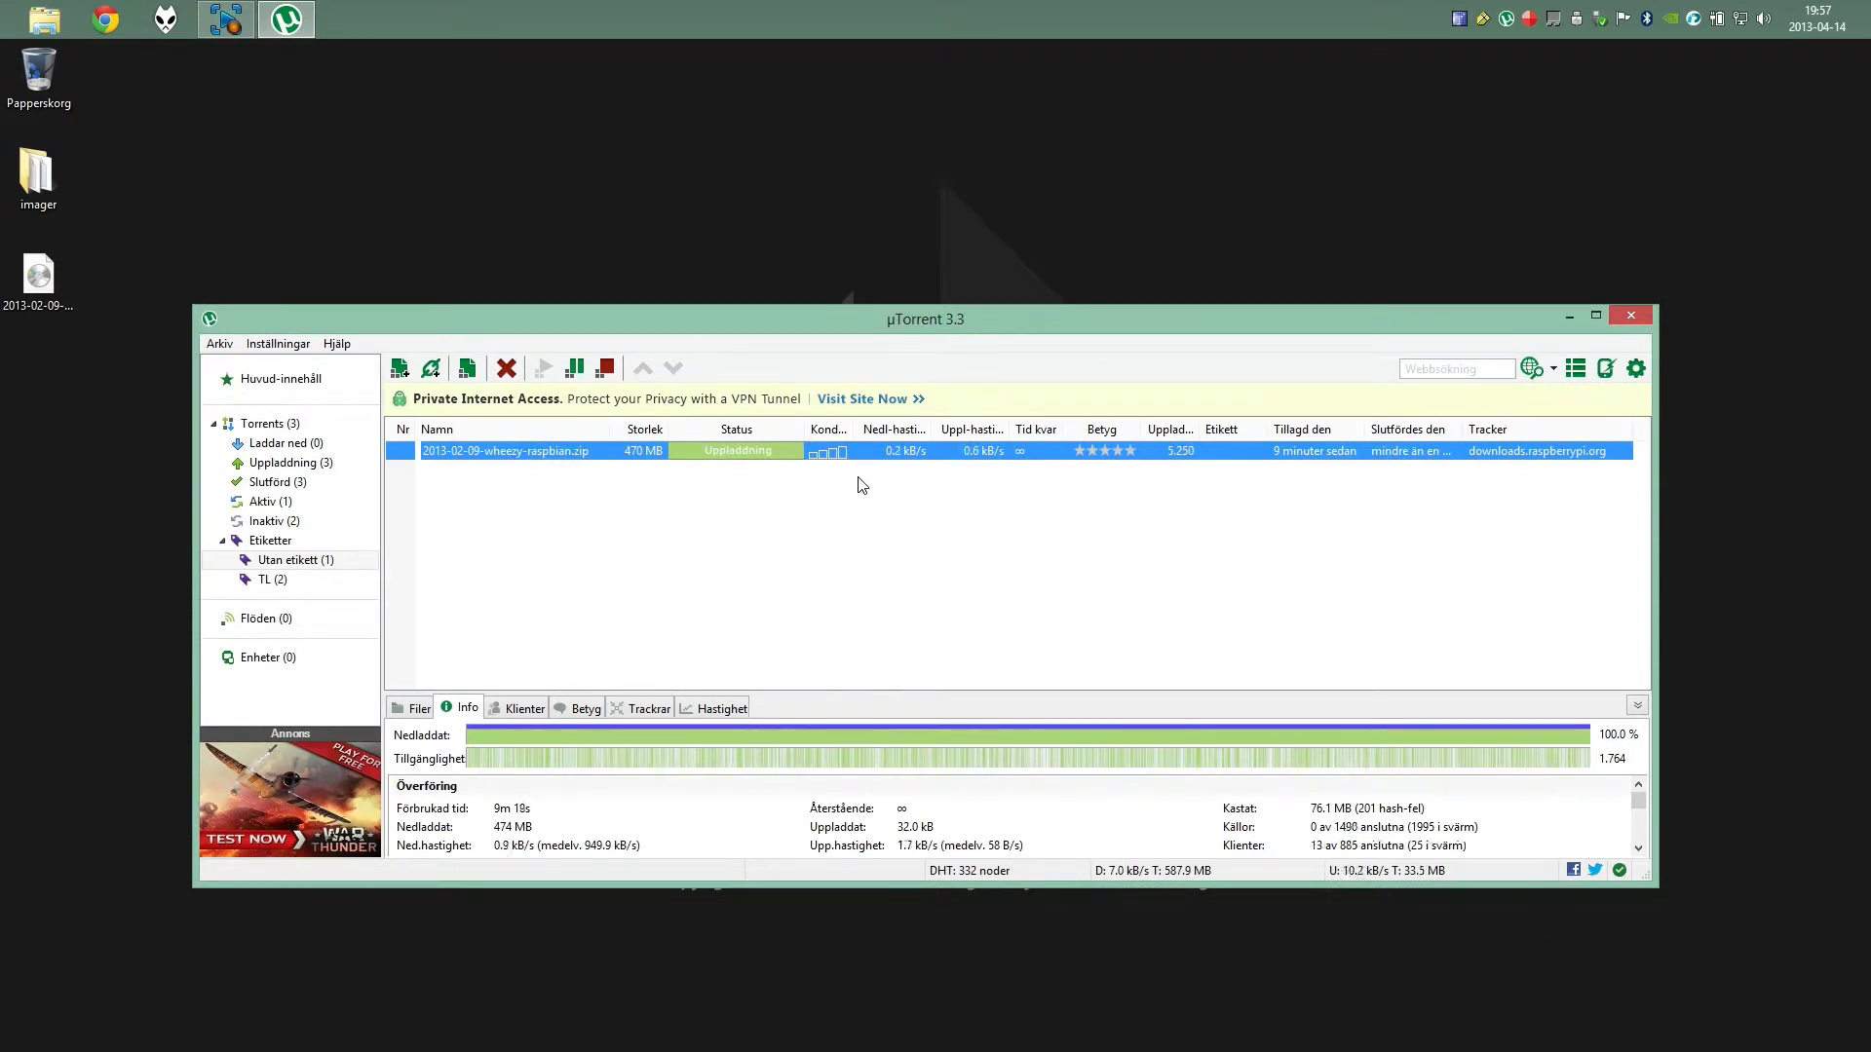
Remove the Raspbian torrent from µTorrent and close the µTorrent window
right_click(758, 453)
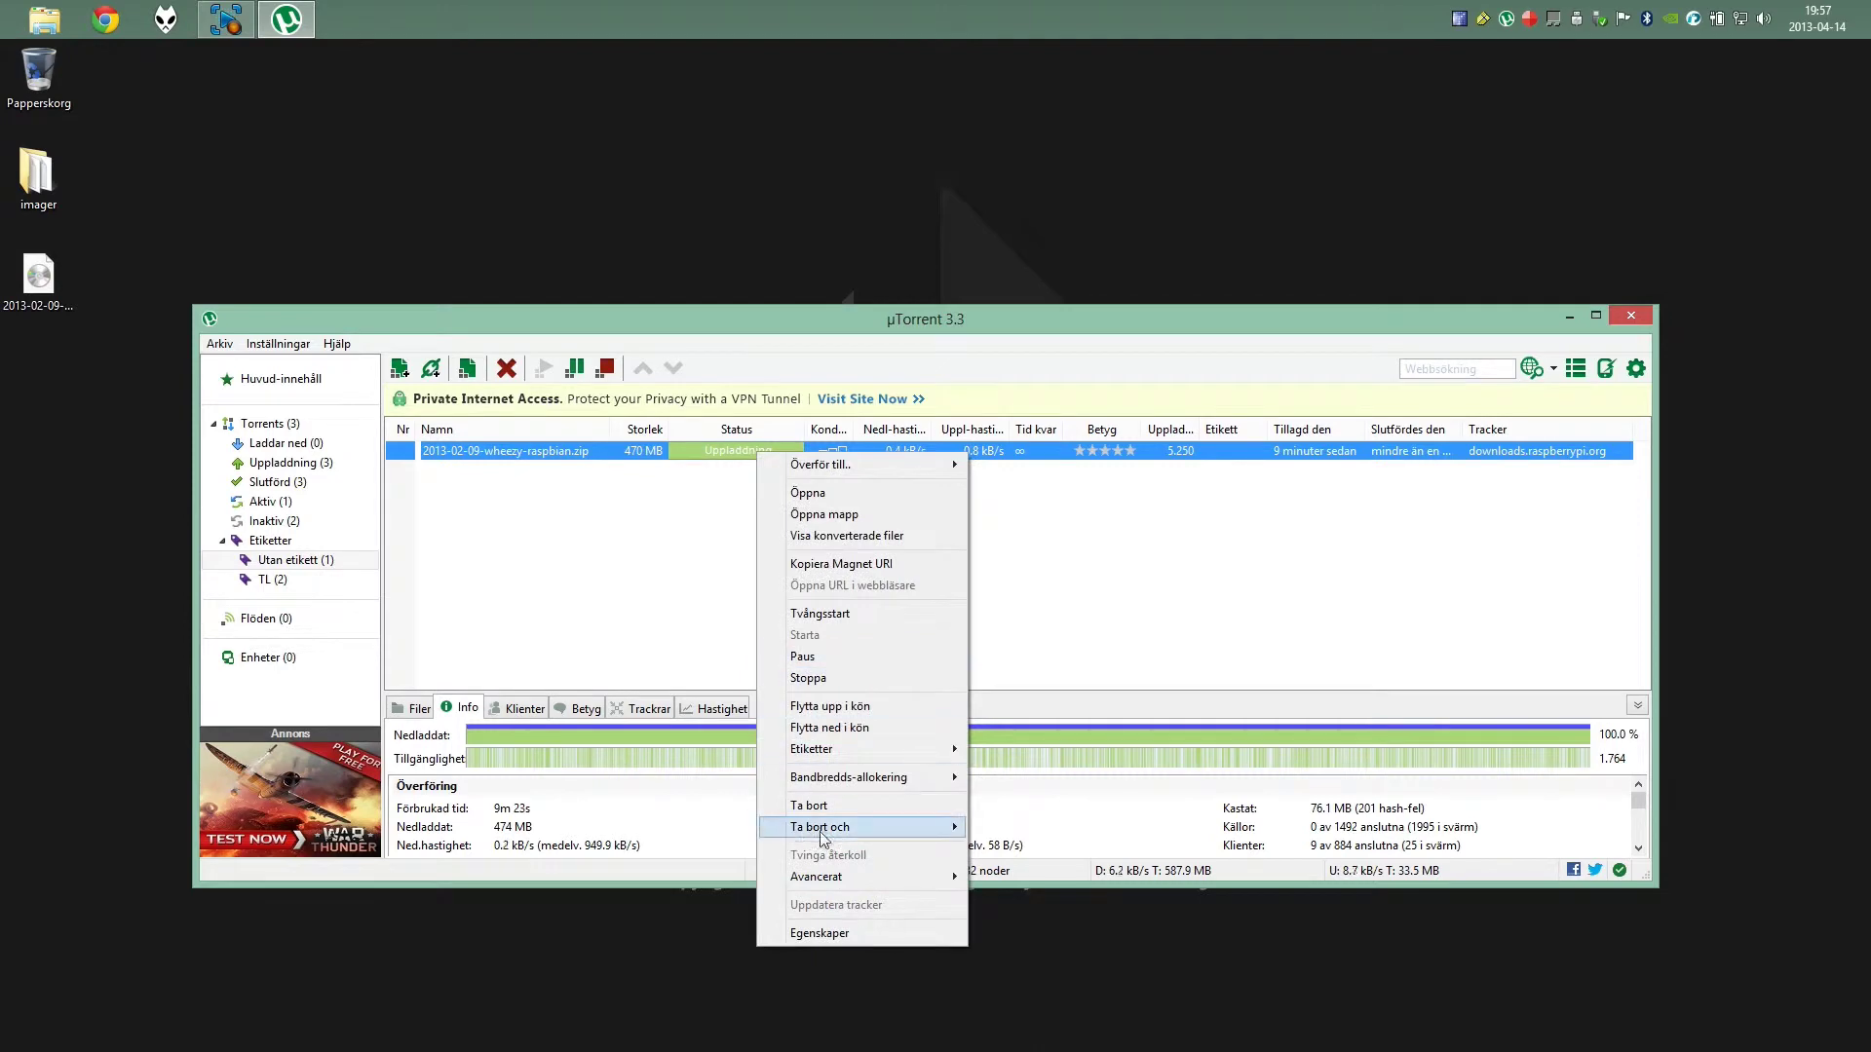
key("Return")
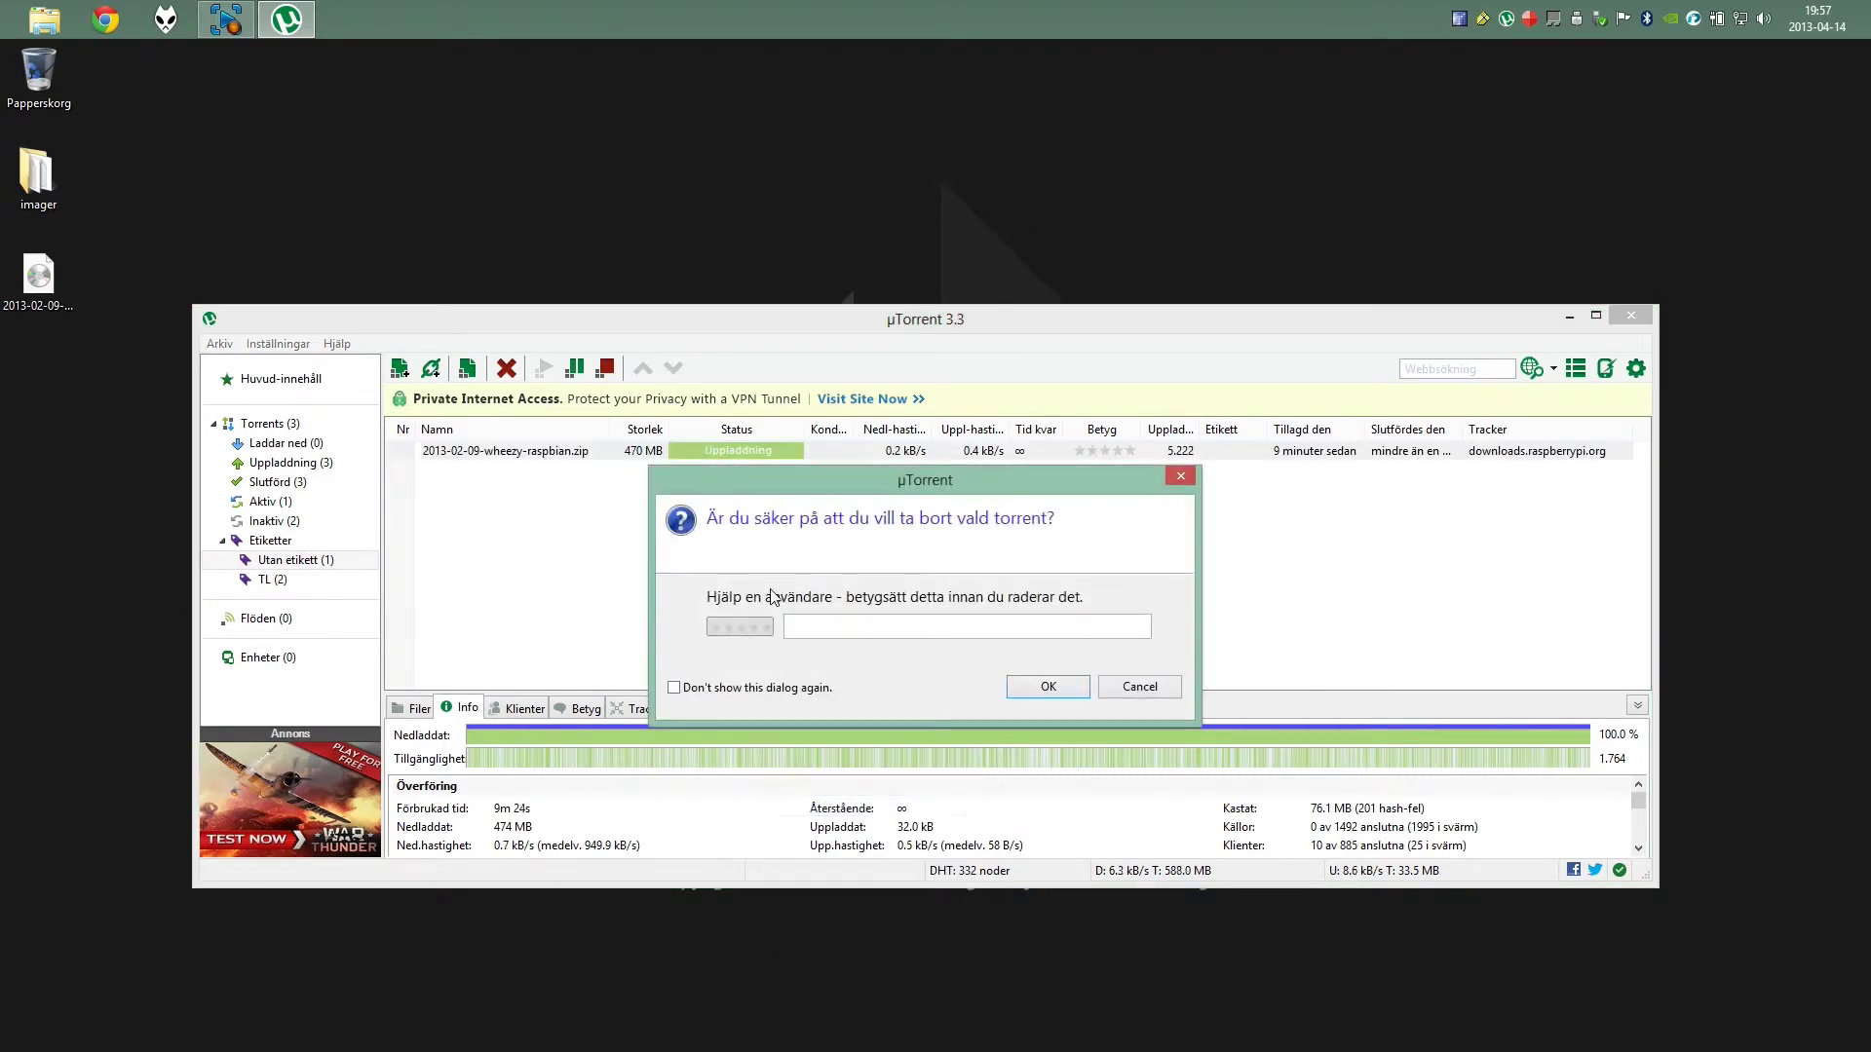
left_click(1050, 699)
left_click(1630, 314)
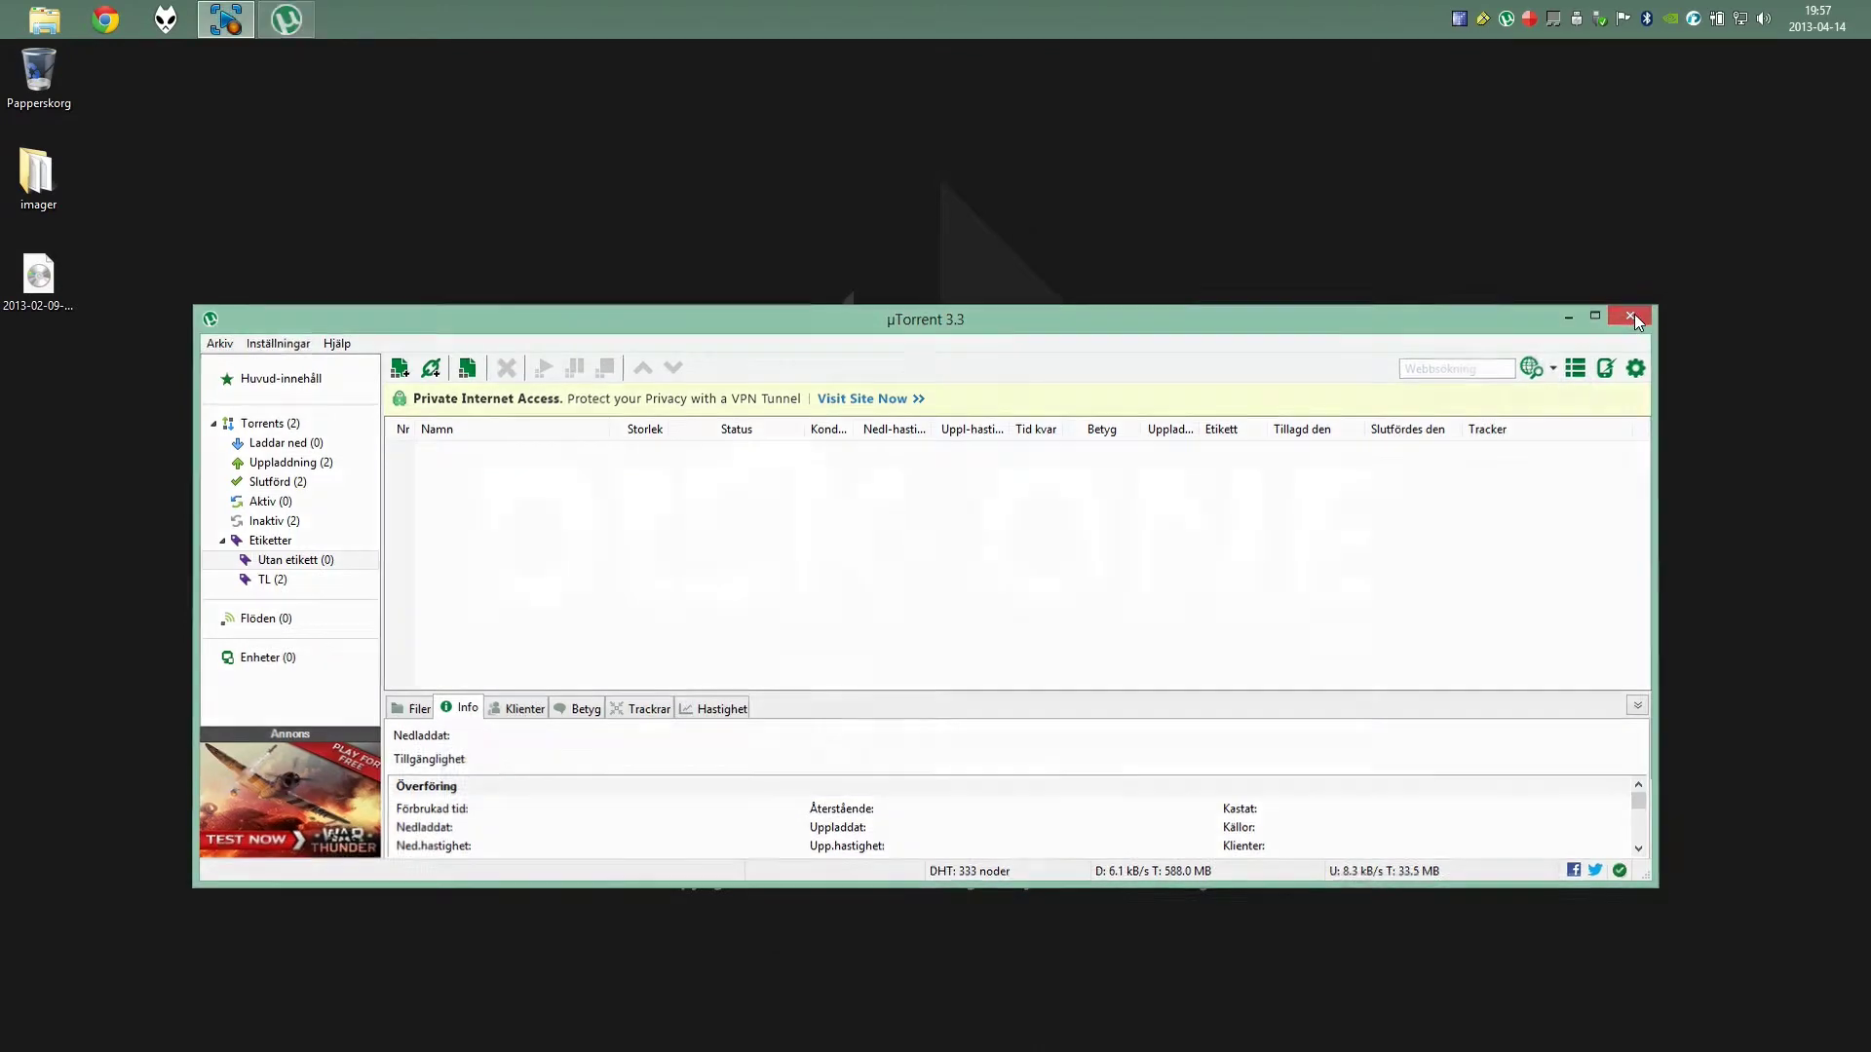
Launch Win32DiskImager.exe from the imager folder on the desktop
double_click(39, 180)
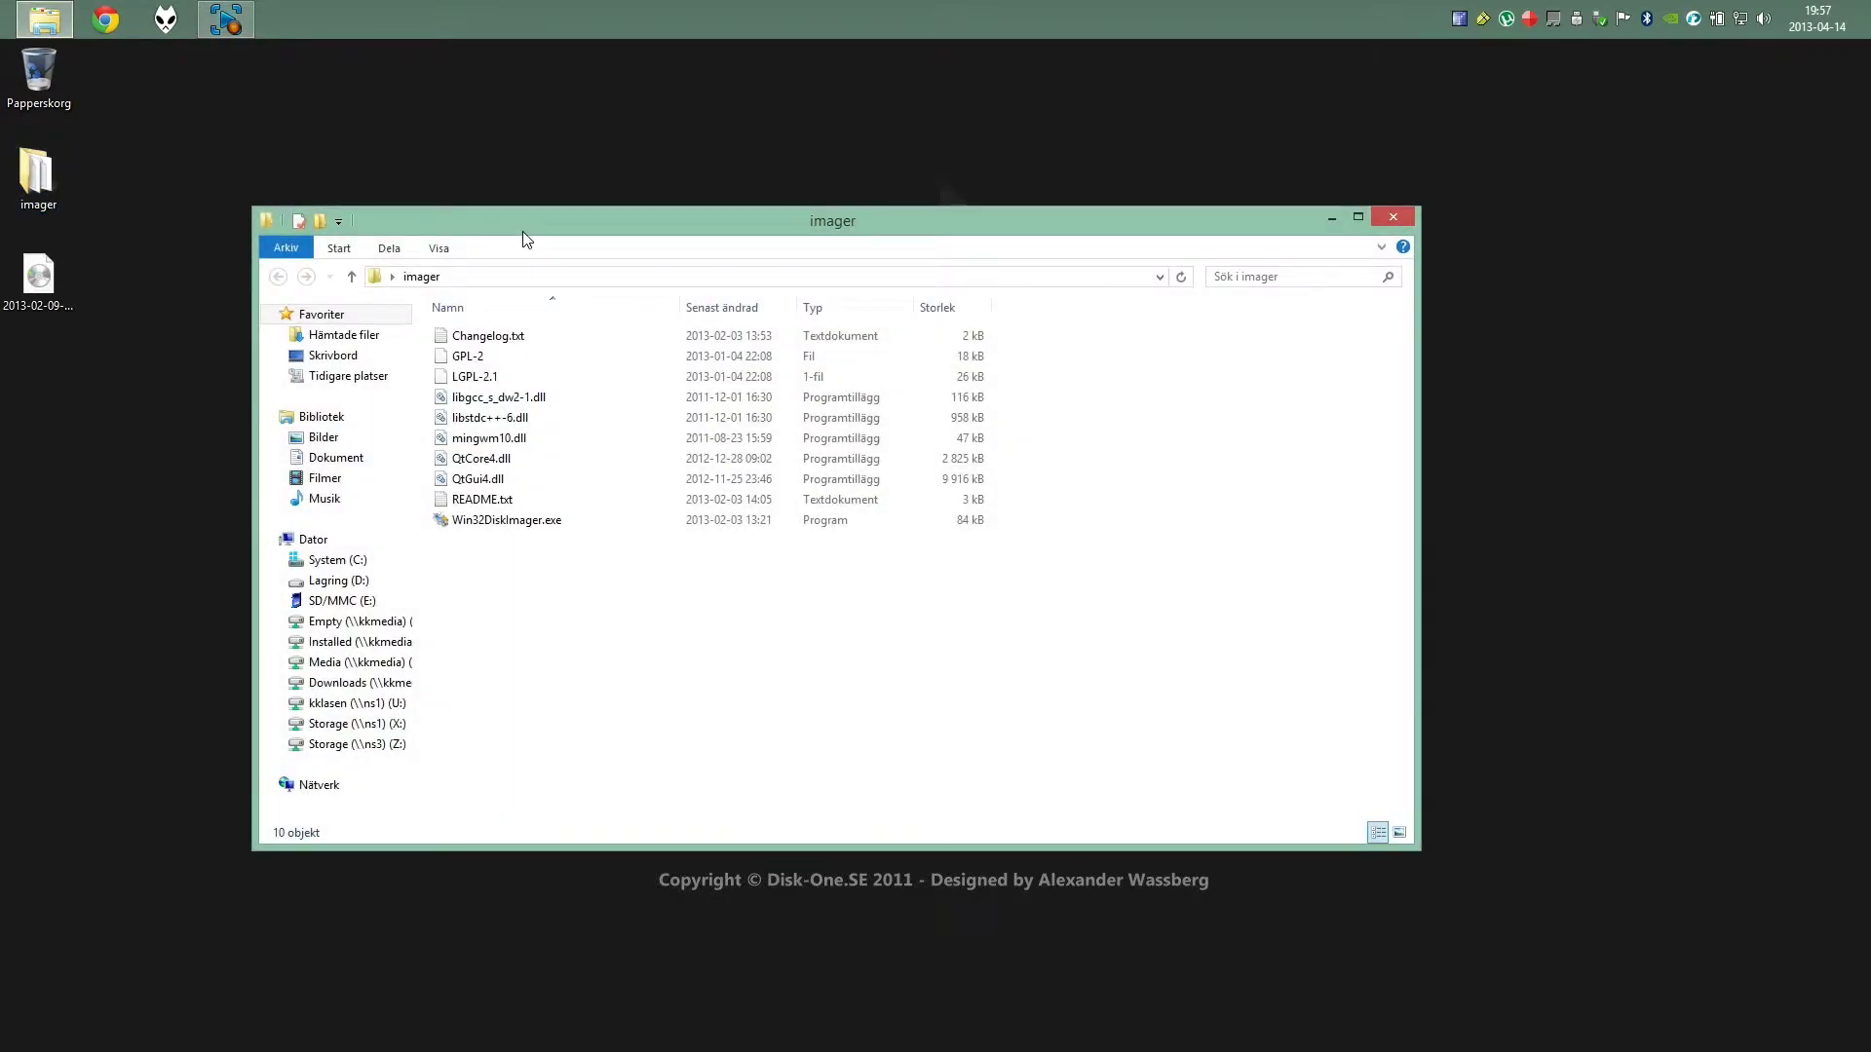
left_click_drag(524, 232, 632, 199)
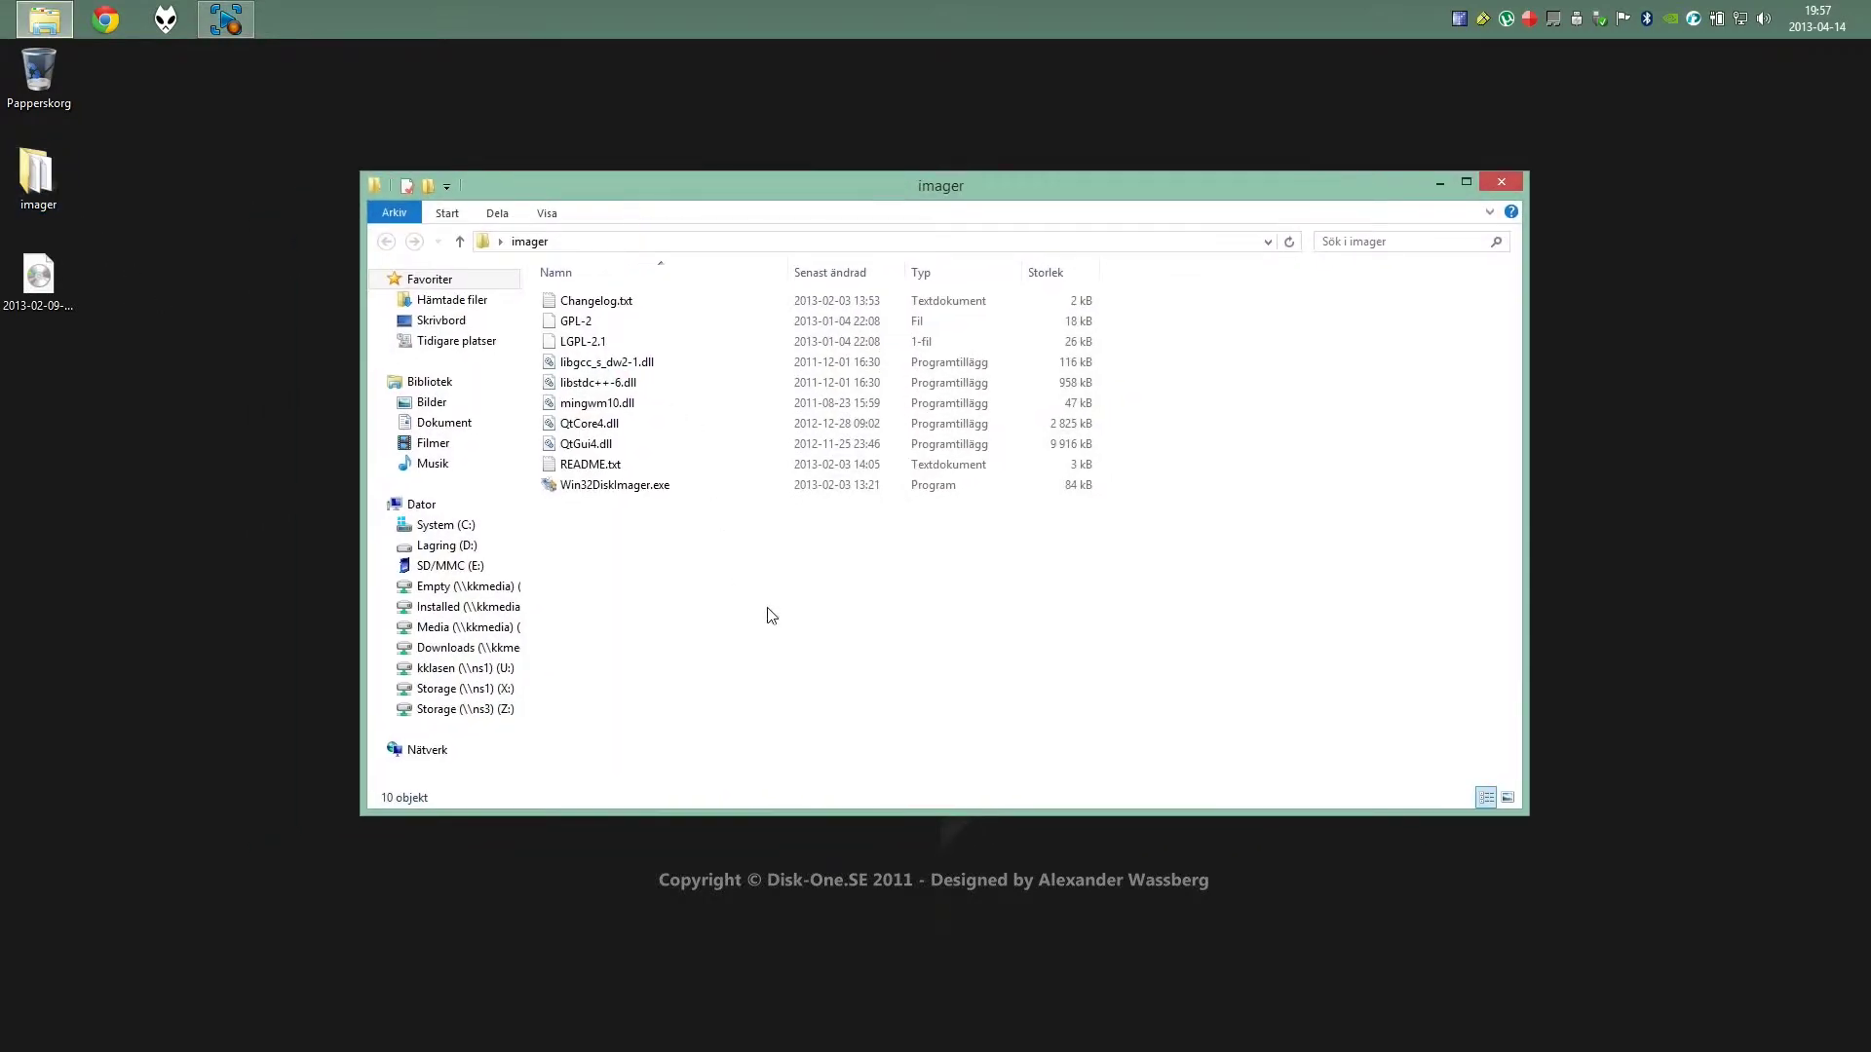
double_click(651, 495)
left_click(1018, 565)
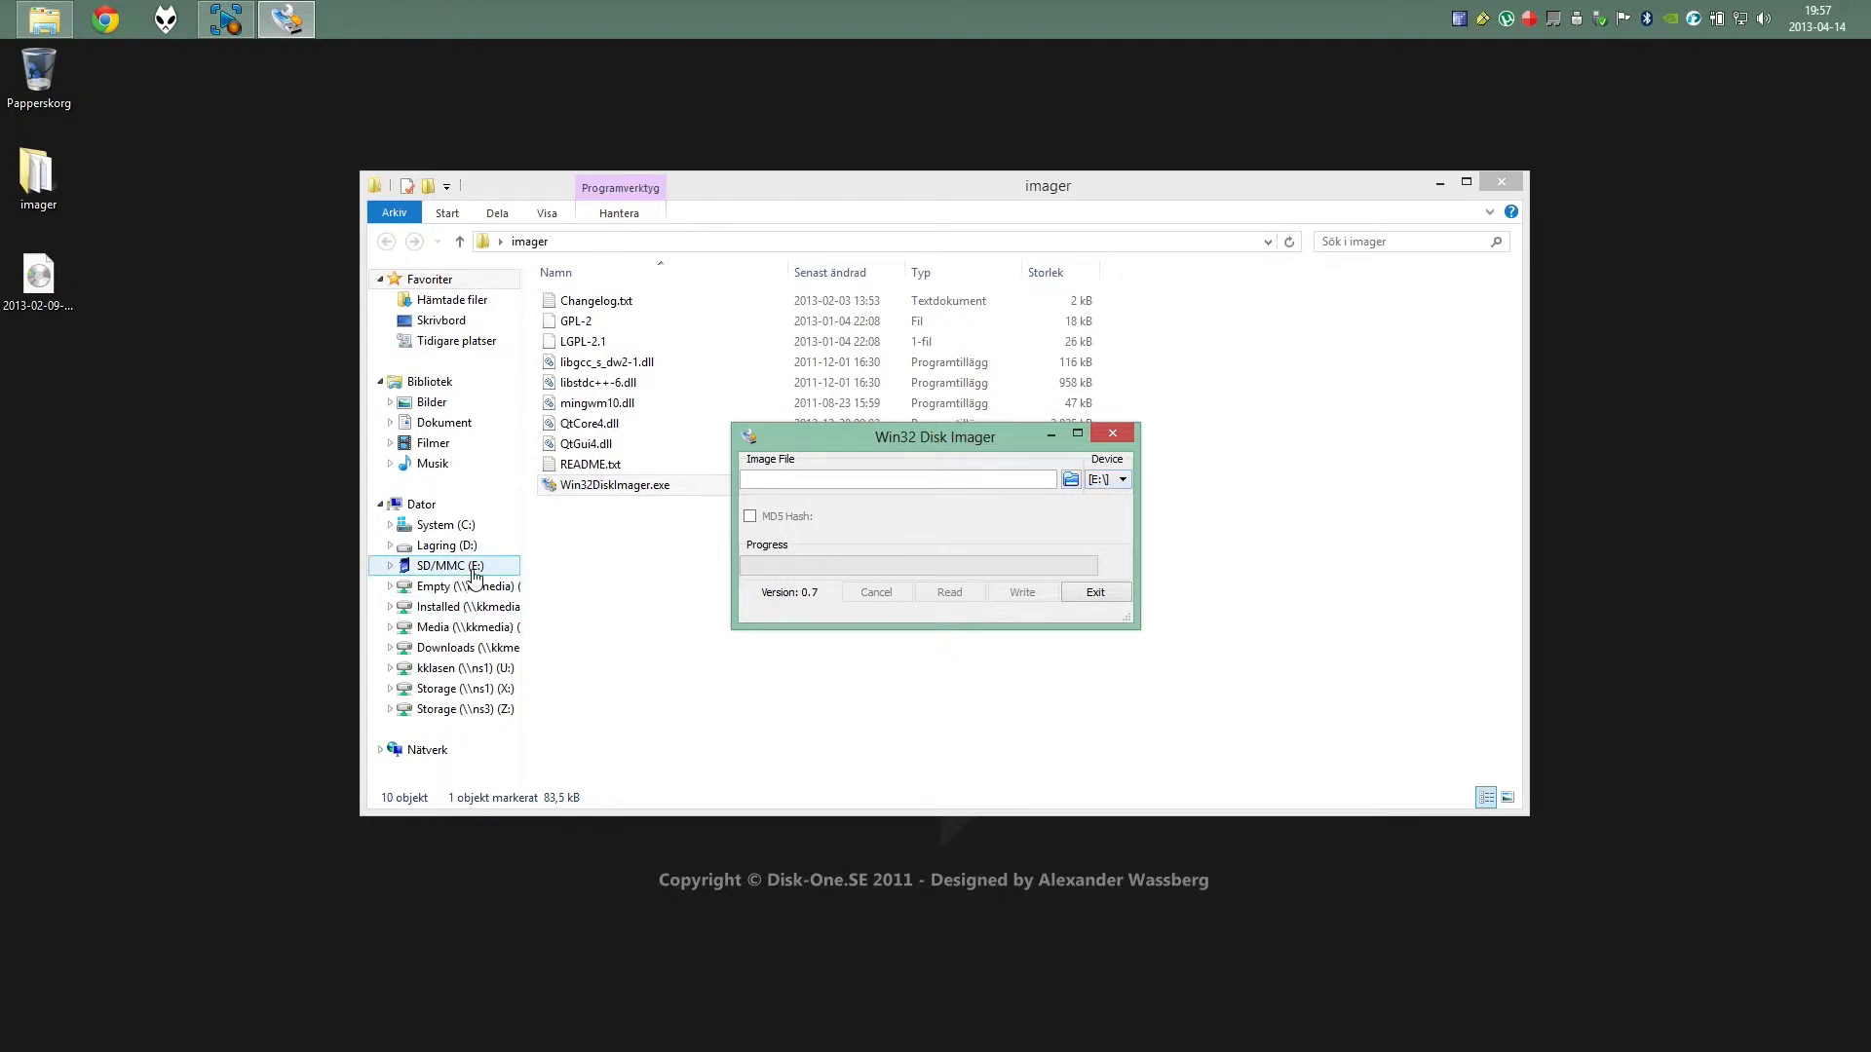
Load 2013-02-09-wheezy-raspbian.img from the desktop as the image file to write
left_click(1070, 480)
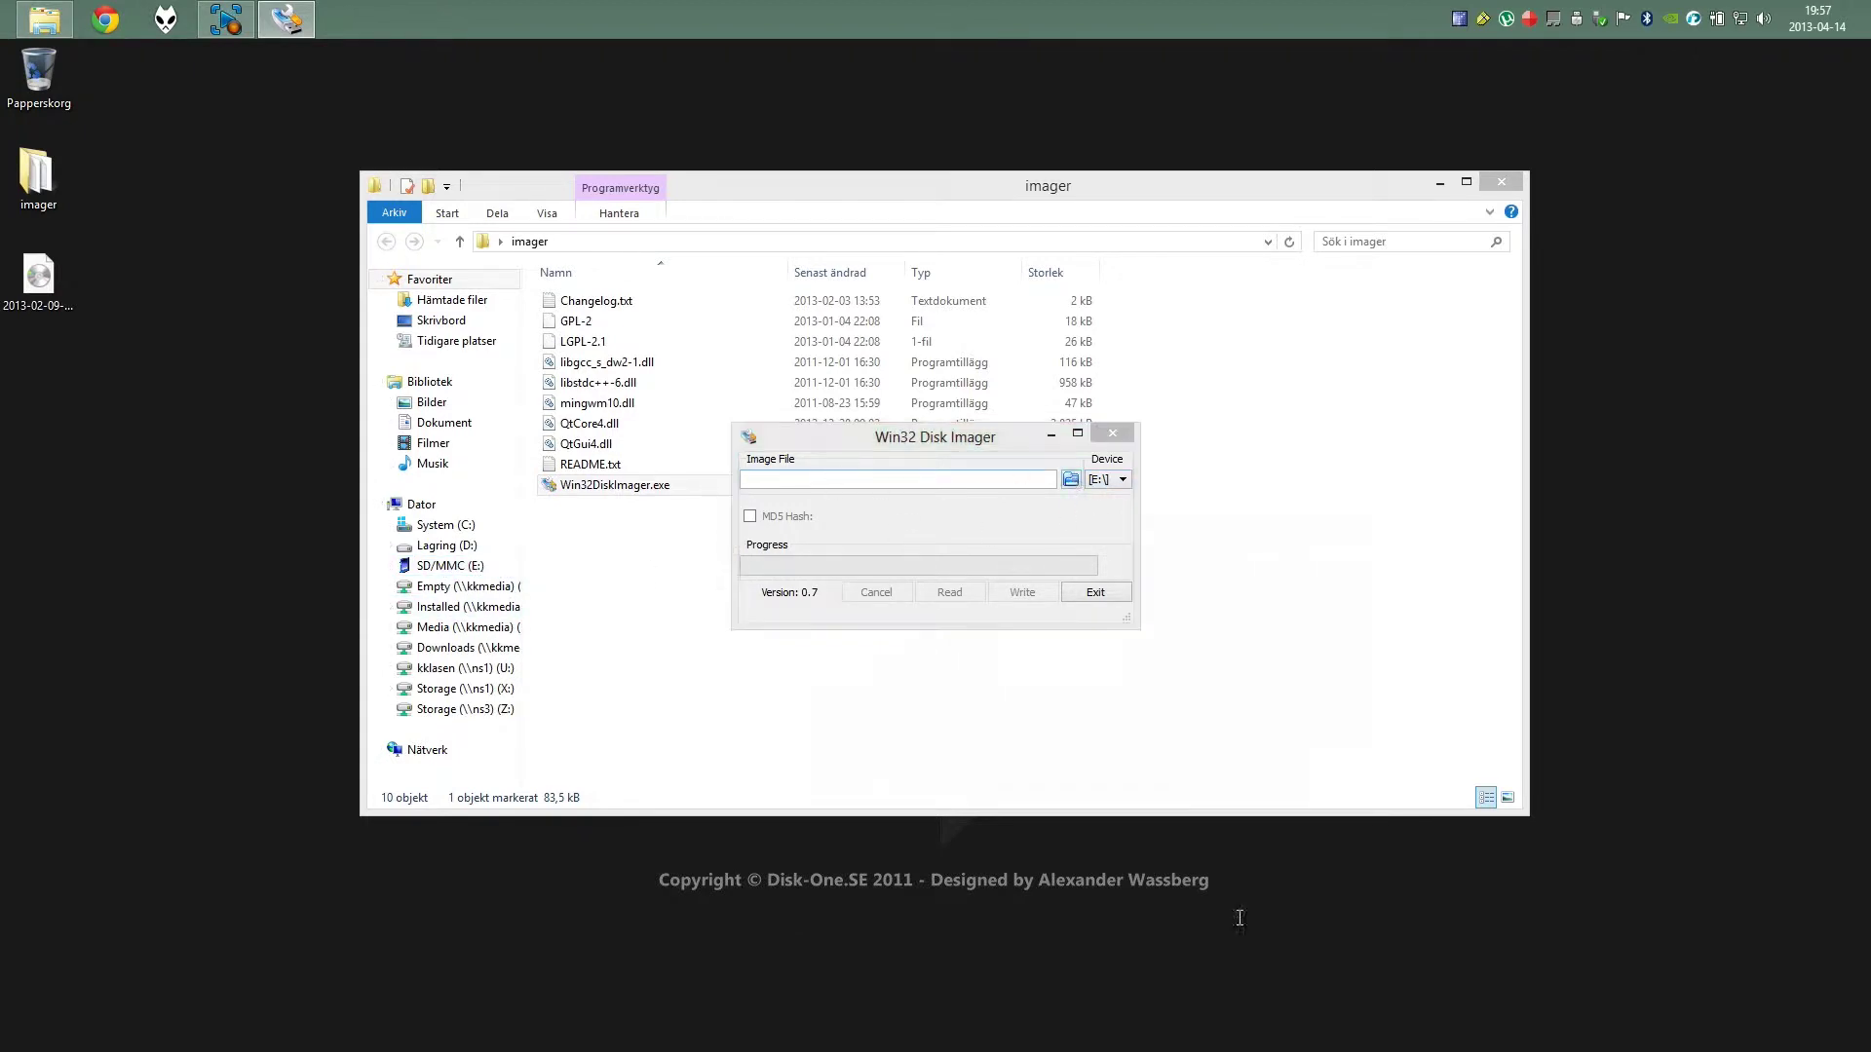
left_click(838, 610)
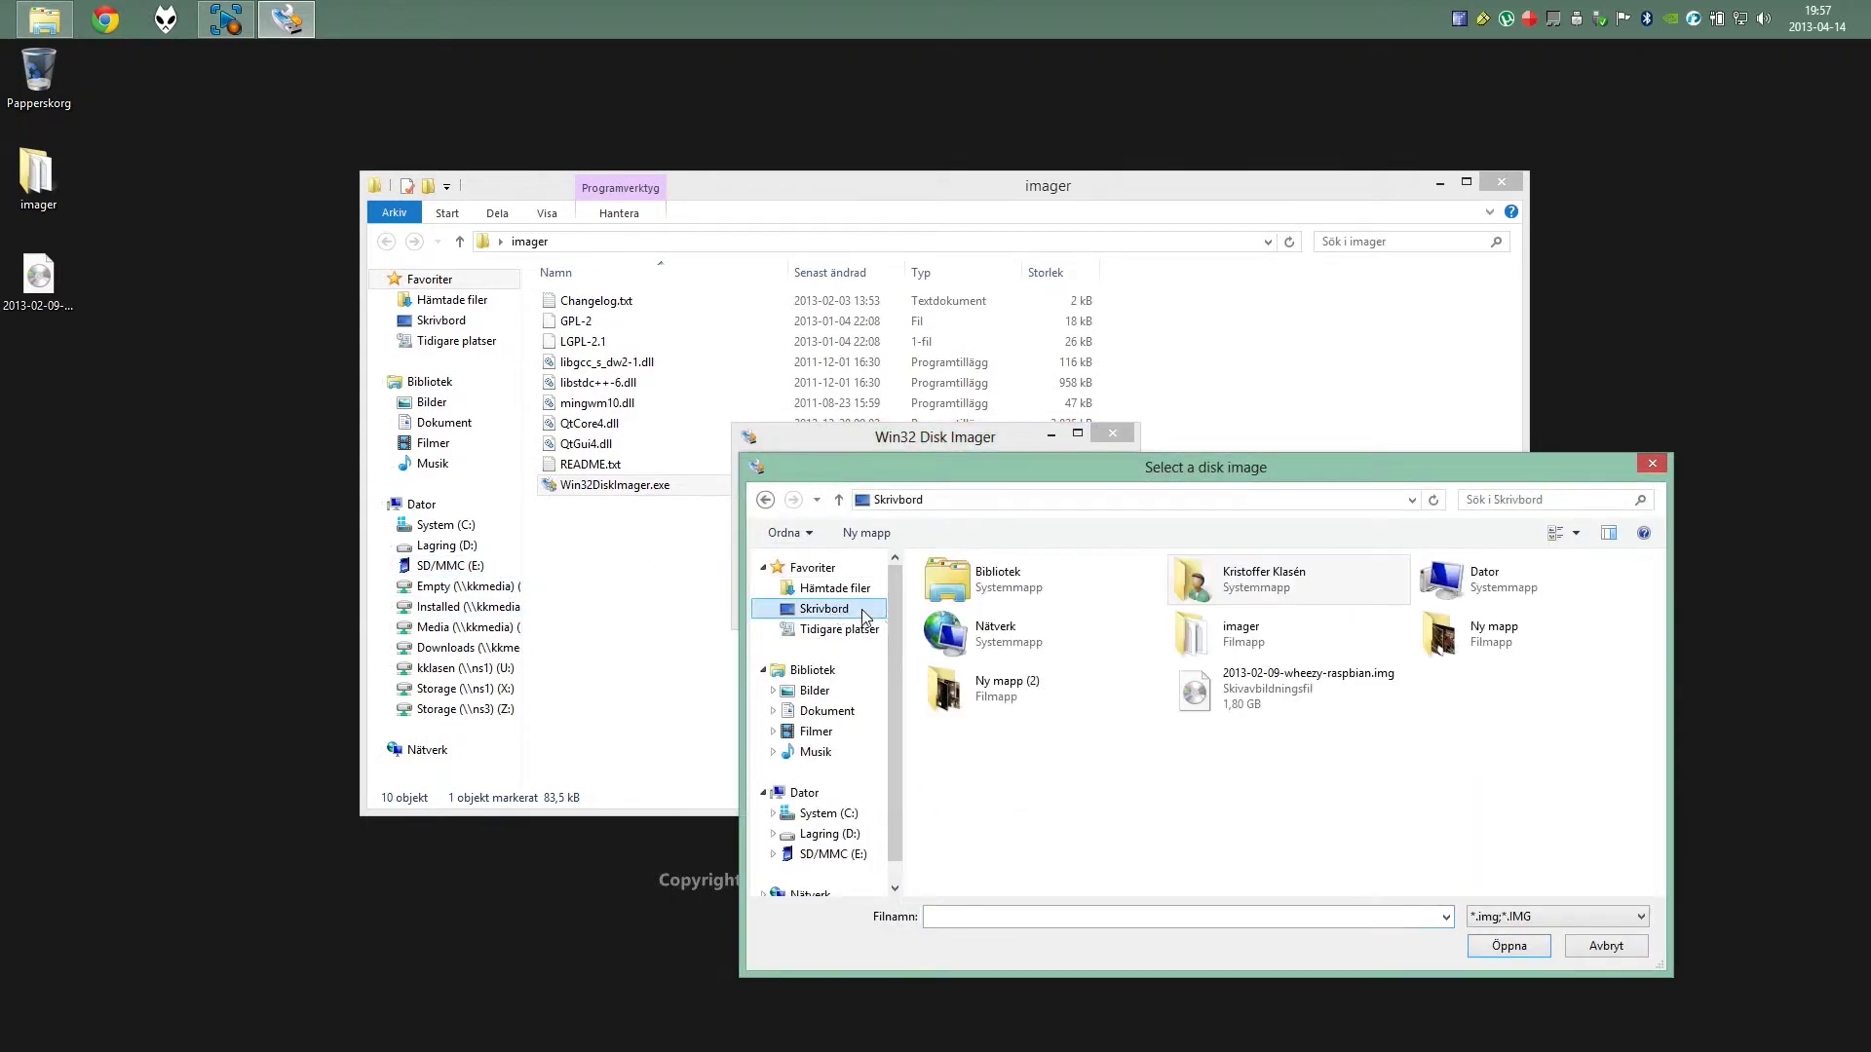
left_click(1208, 687)
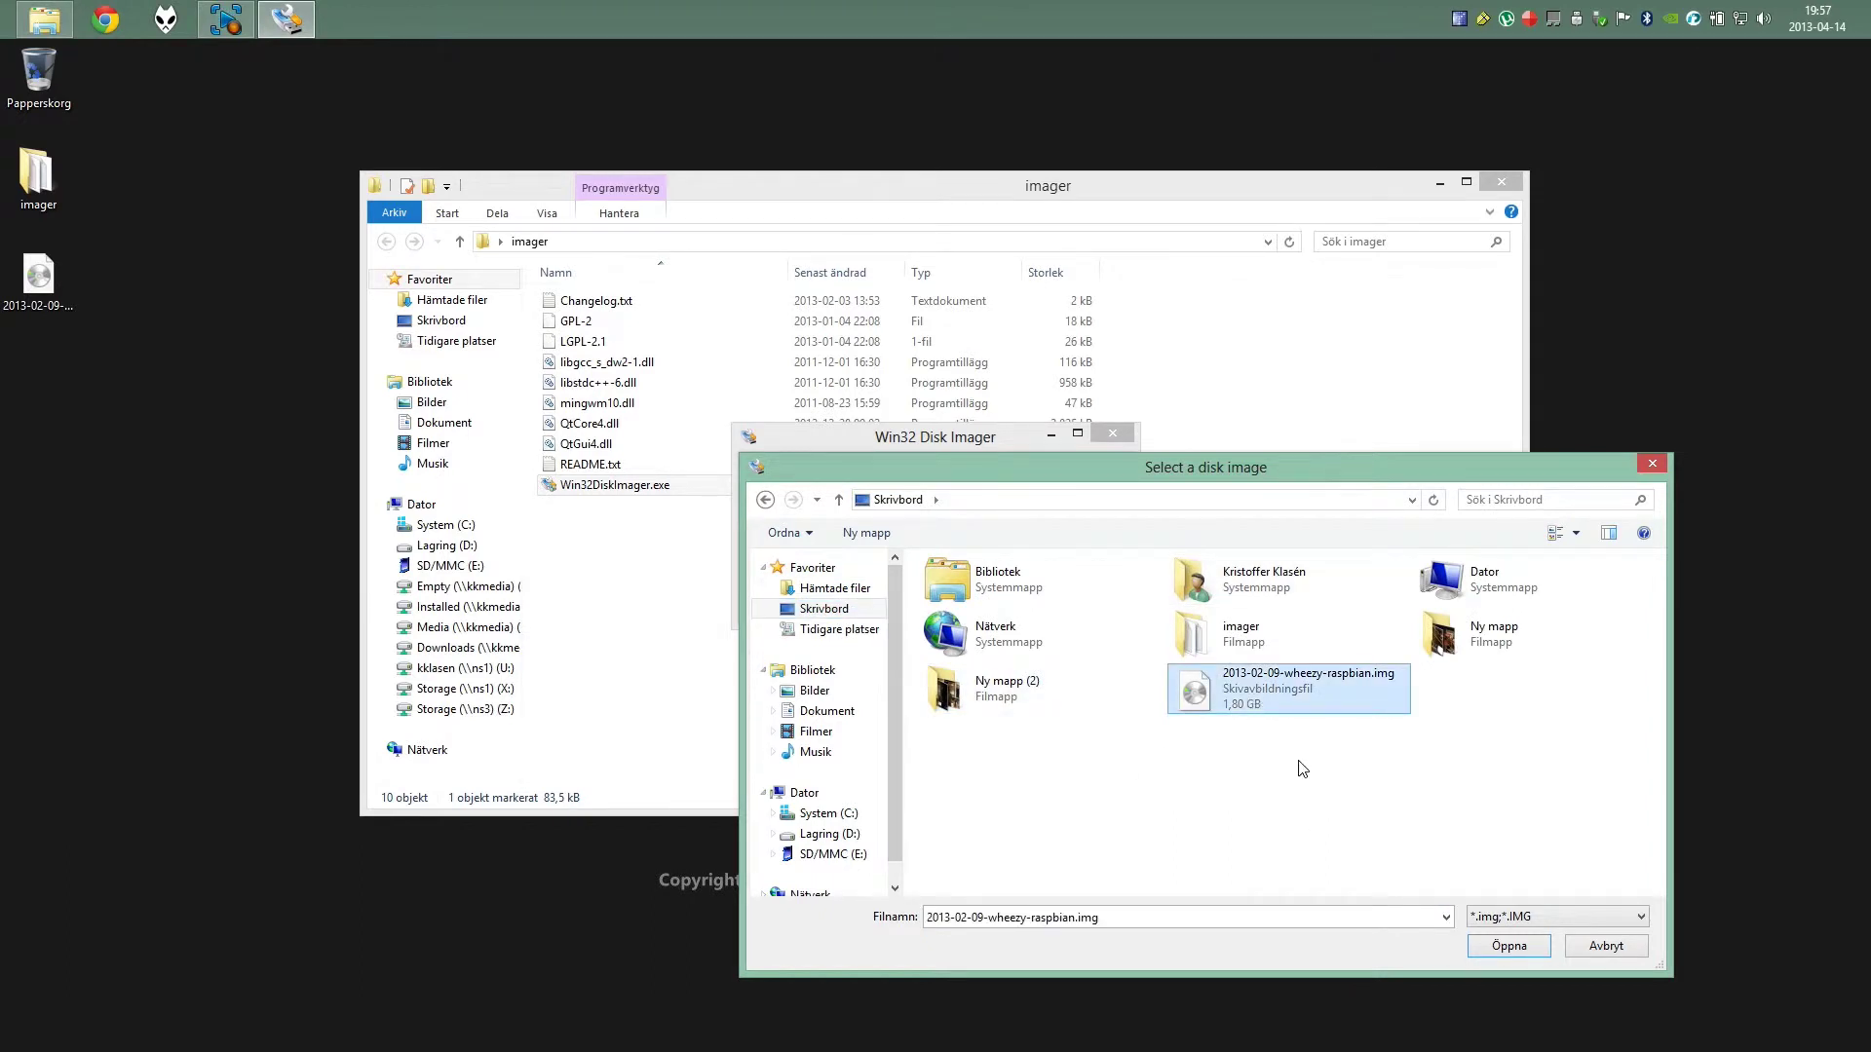
left_click(1526, 955)
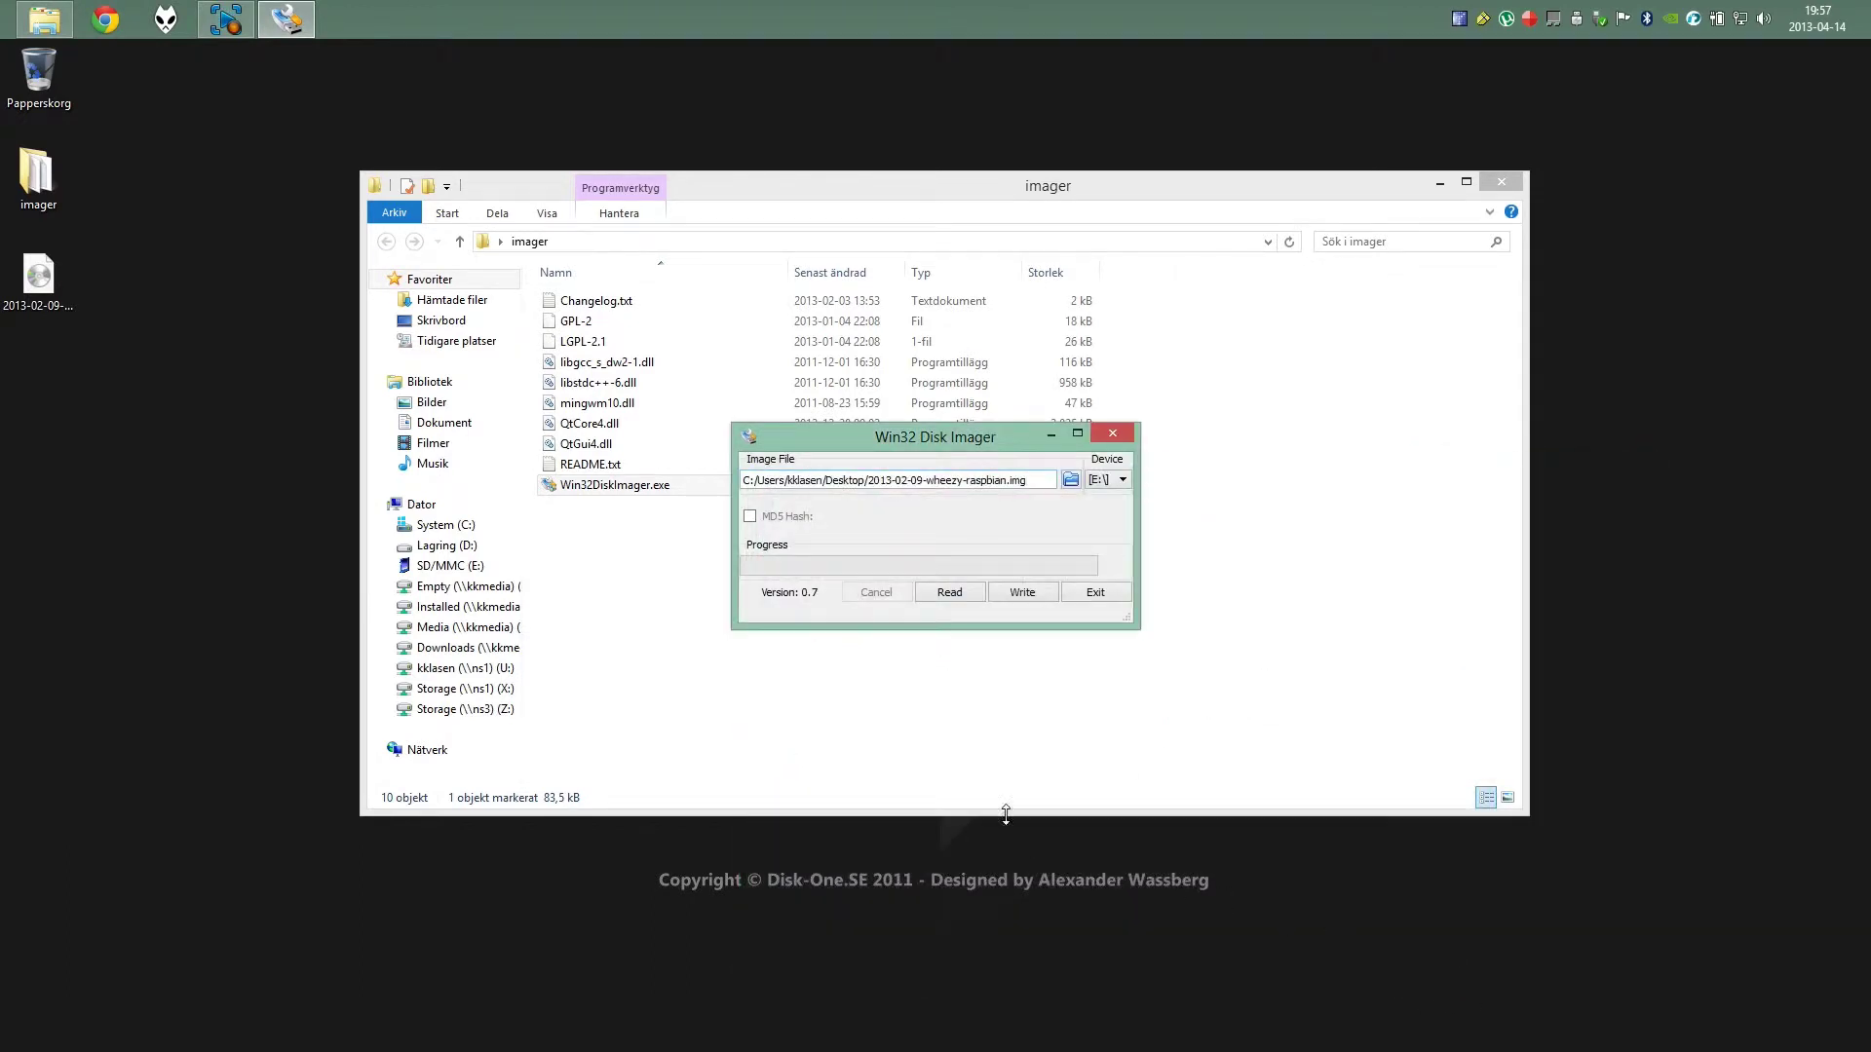
Write the image to the E: device, accepting the overwrite, and exit Win32 Disk Imager when the write is complete
left_click(1033, 595)
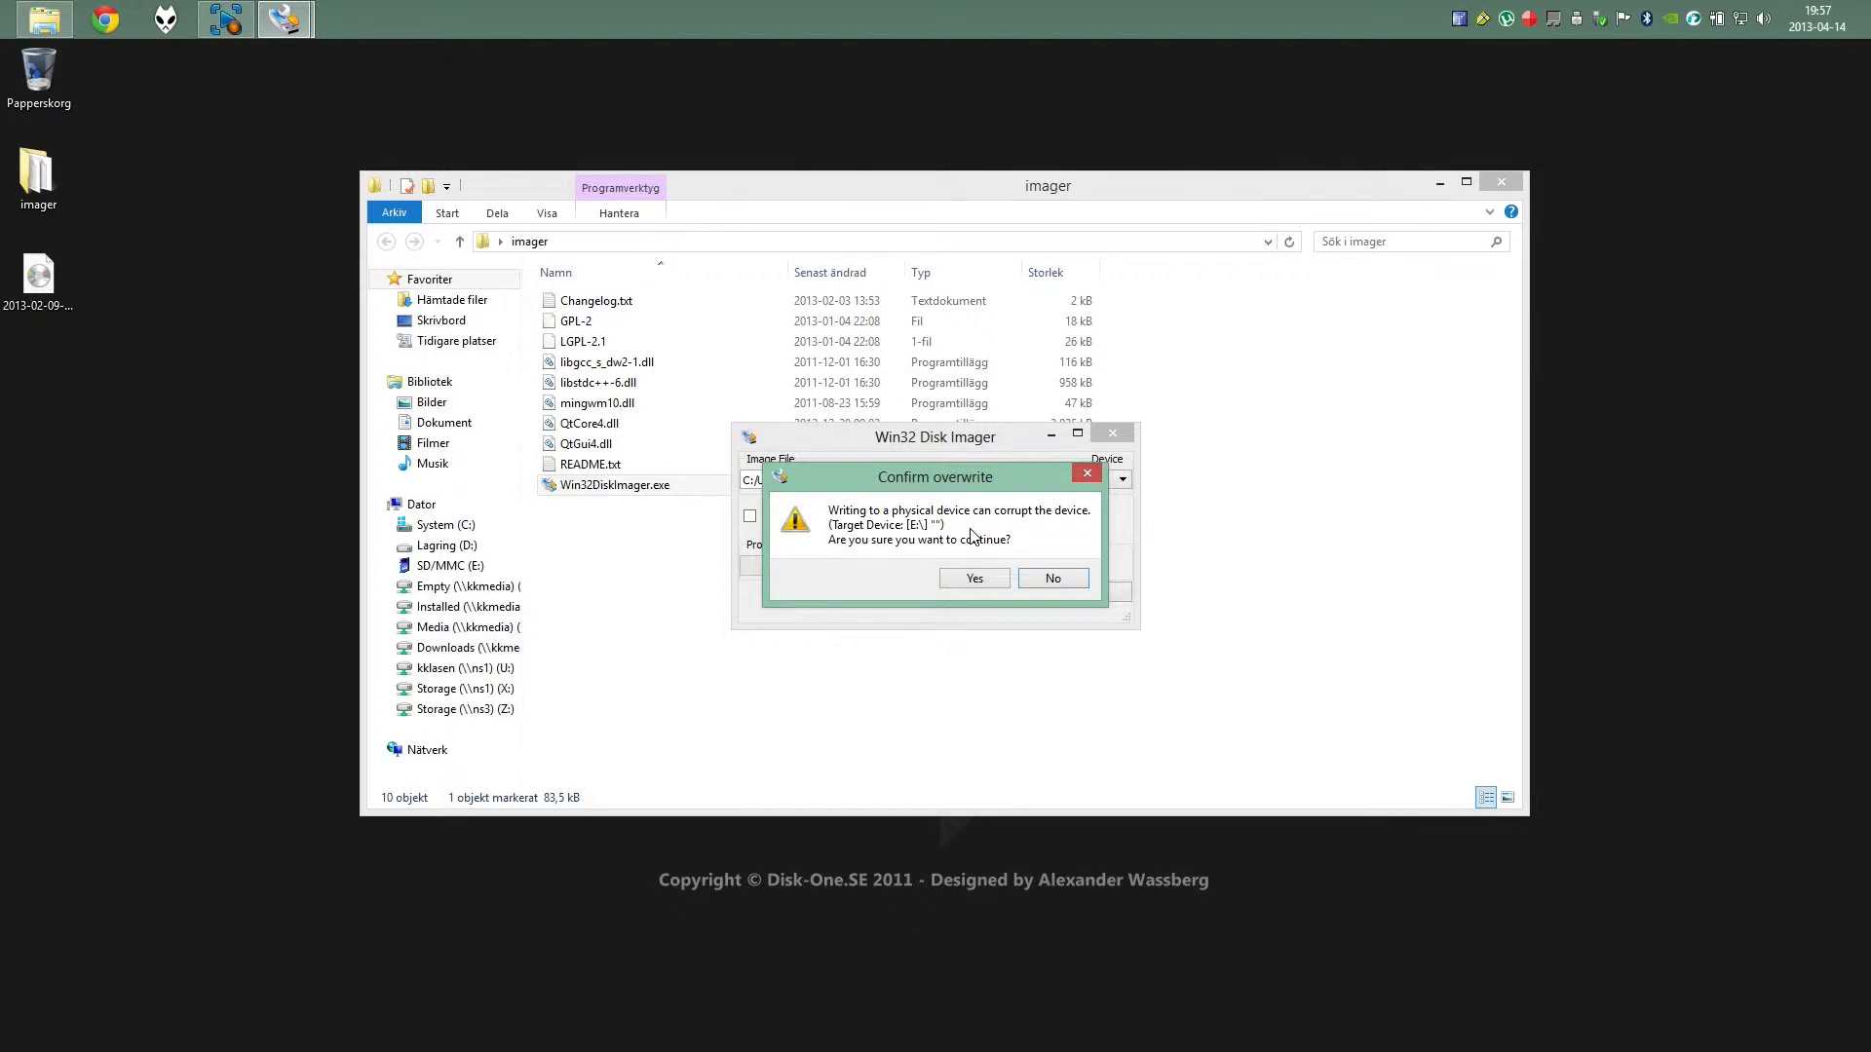
left_click(975, 581)
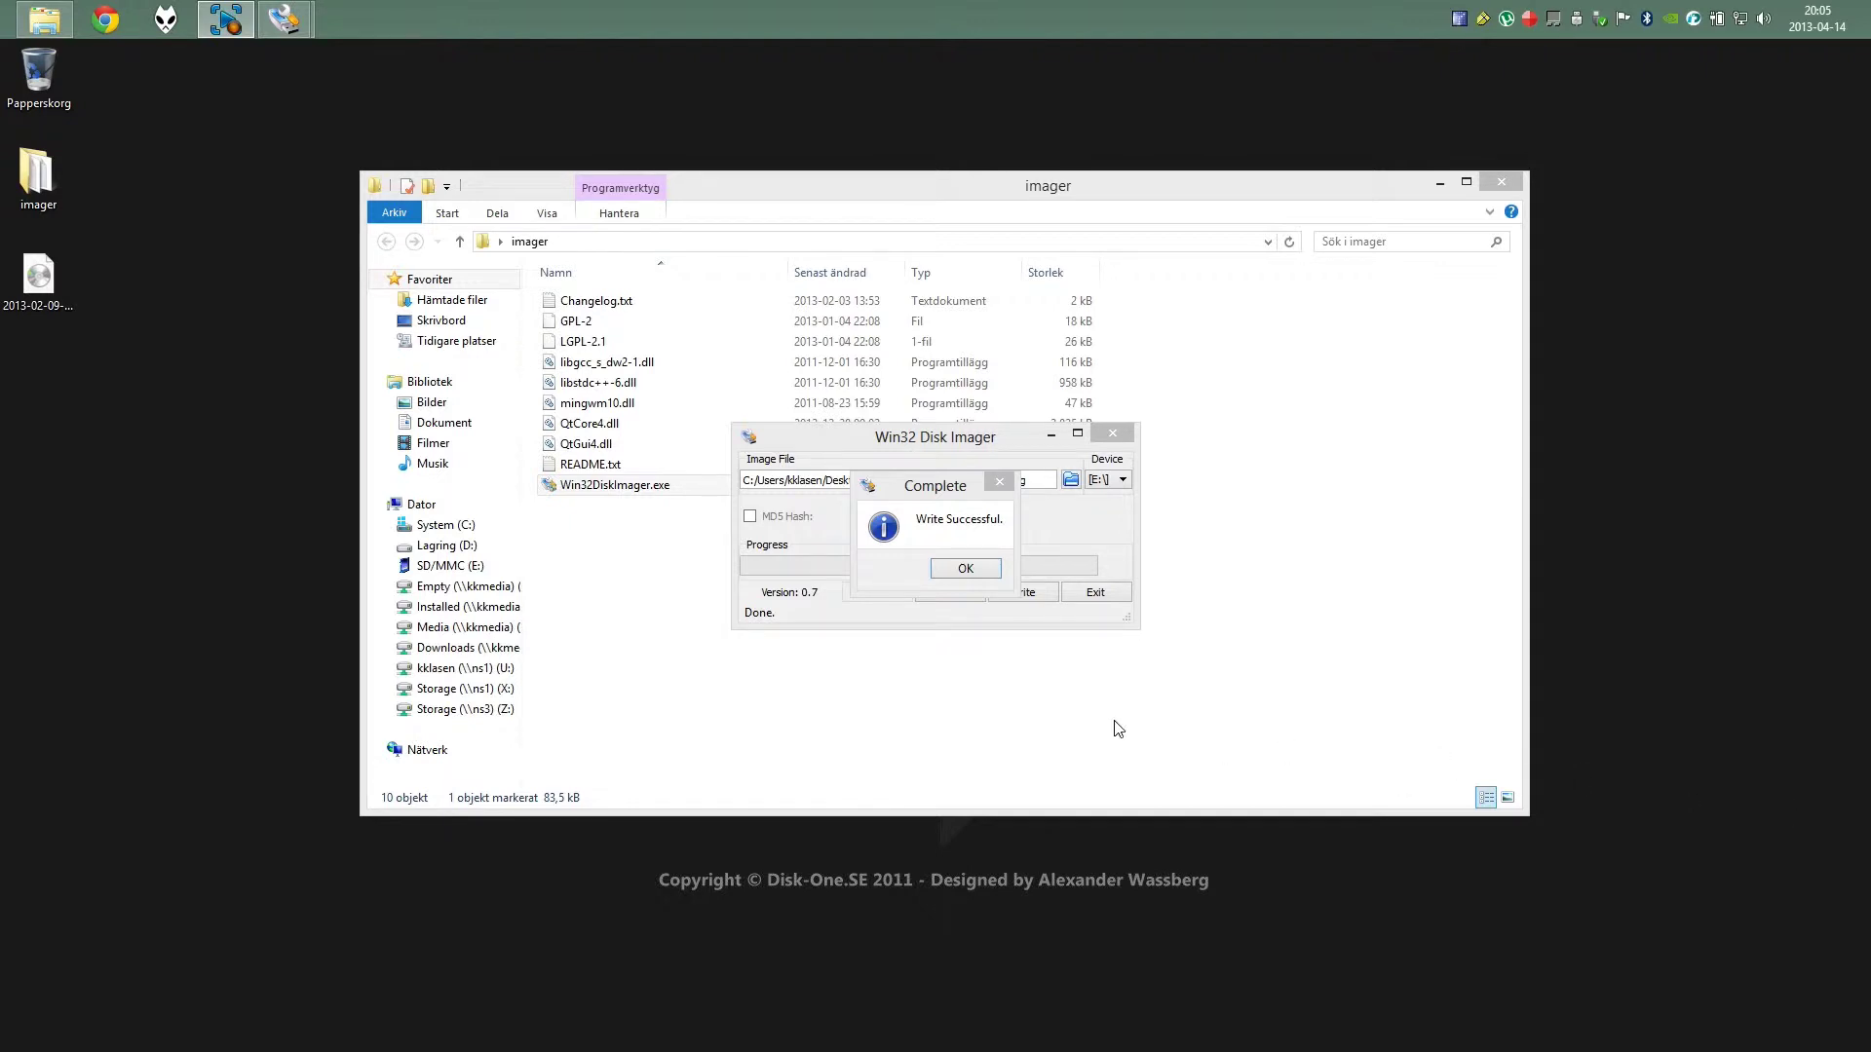
left_click(965, 570)
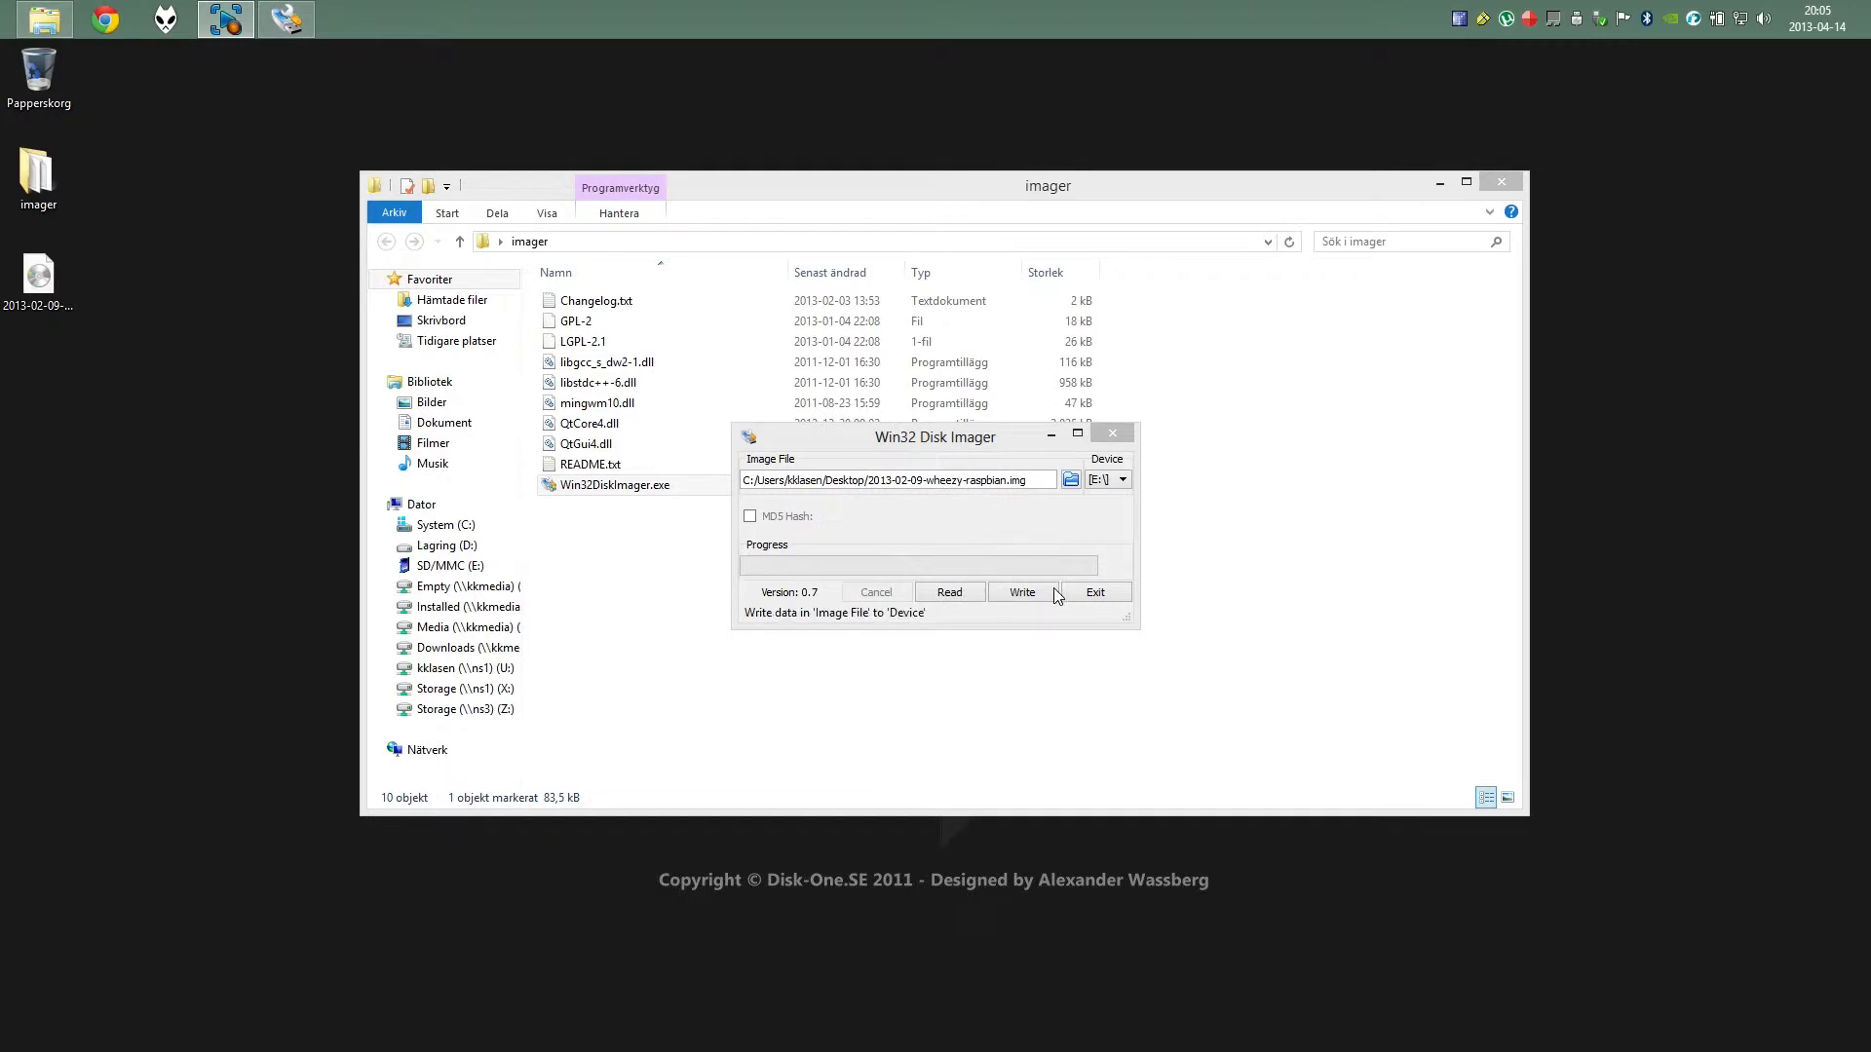
left_click(1107, 594)
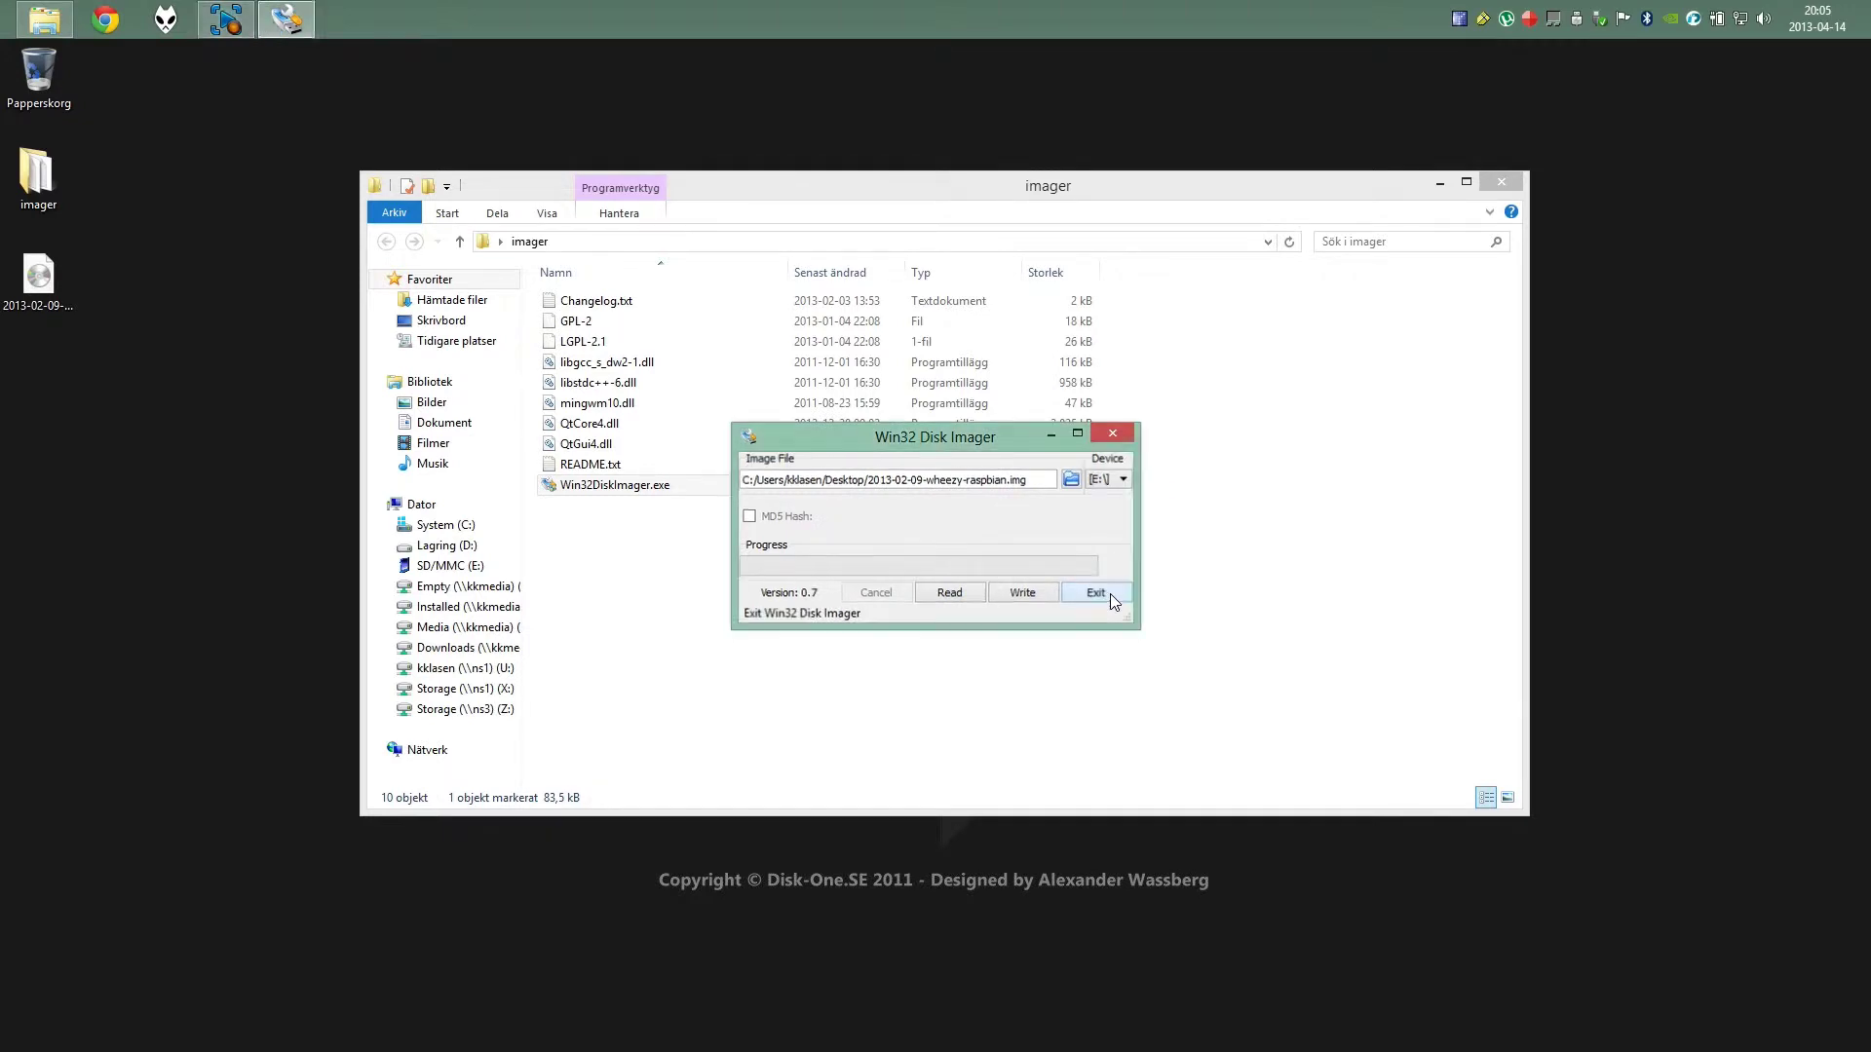
left_click(863, 638)
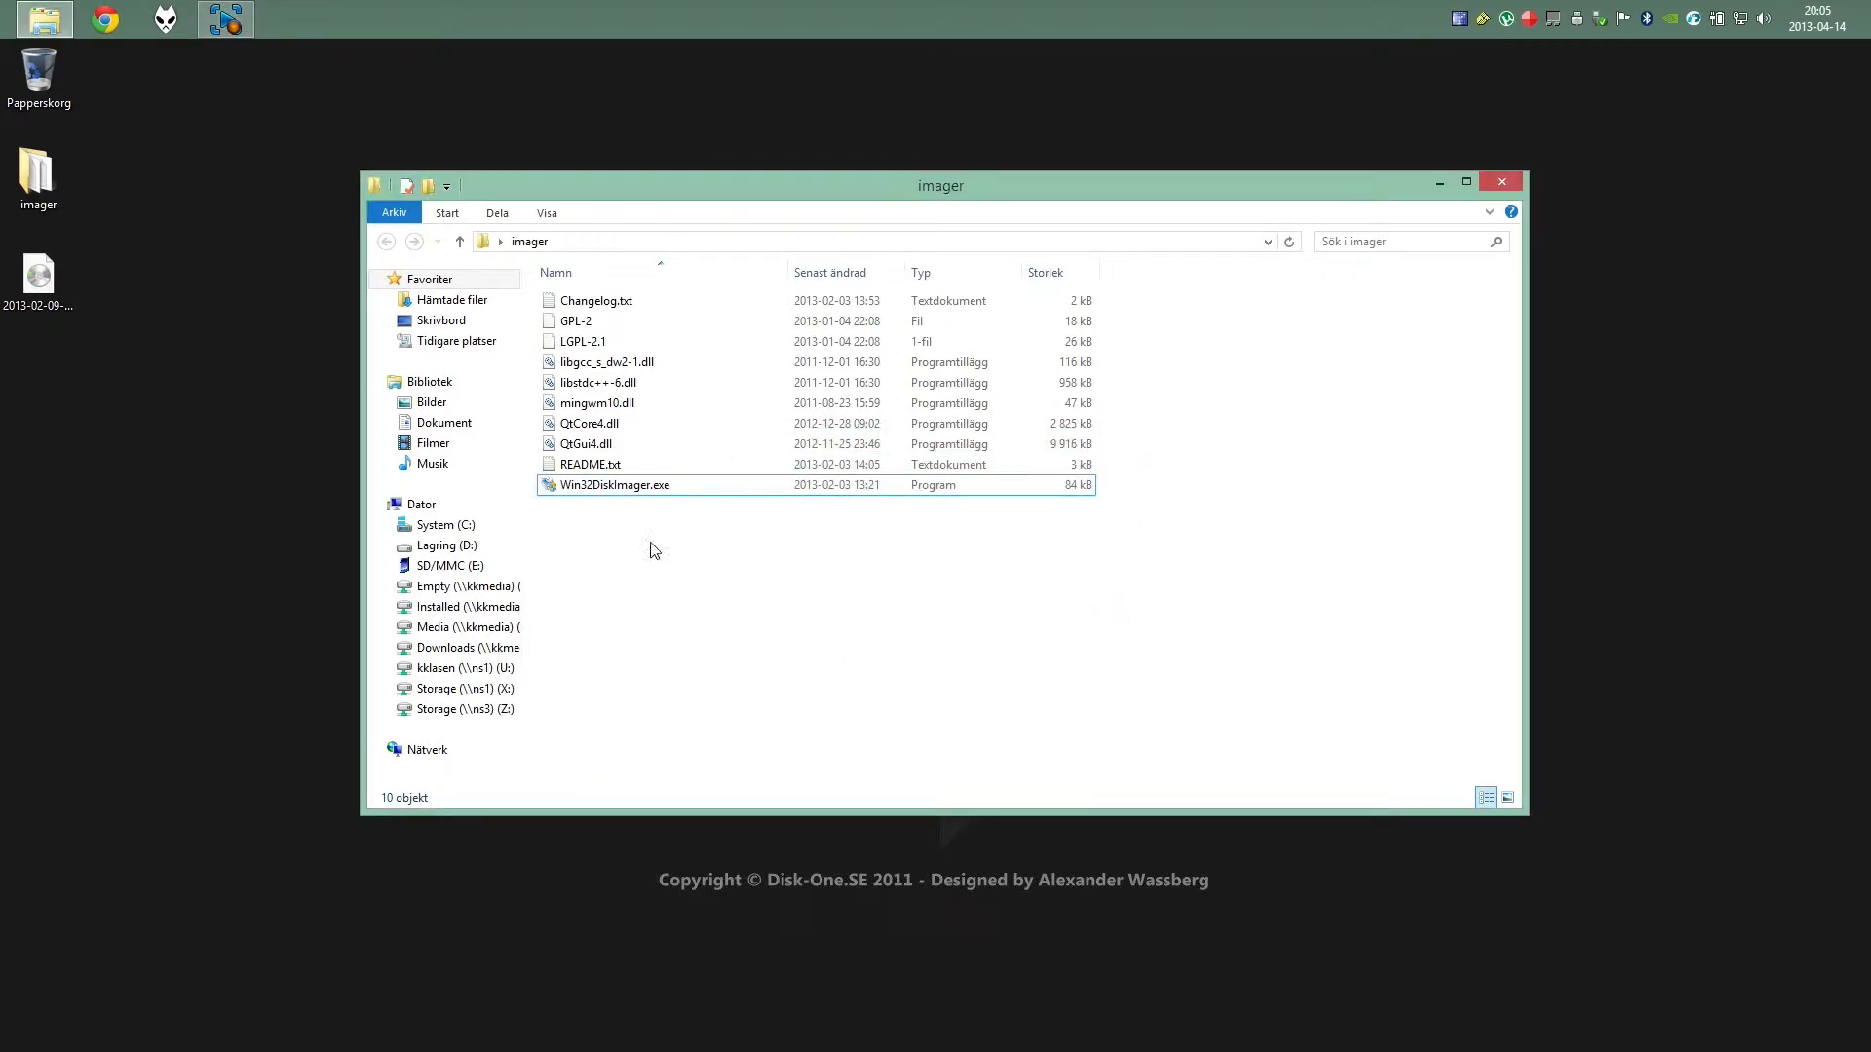
Check the capacity of the SD/MMC (E:) drive under Dator and open the card to view its files
left_click(422, 505)
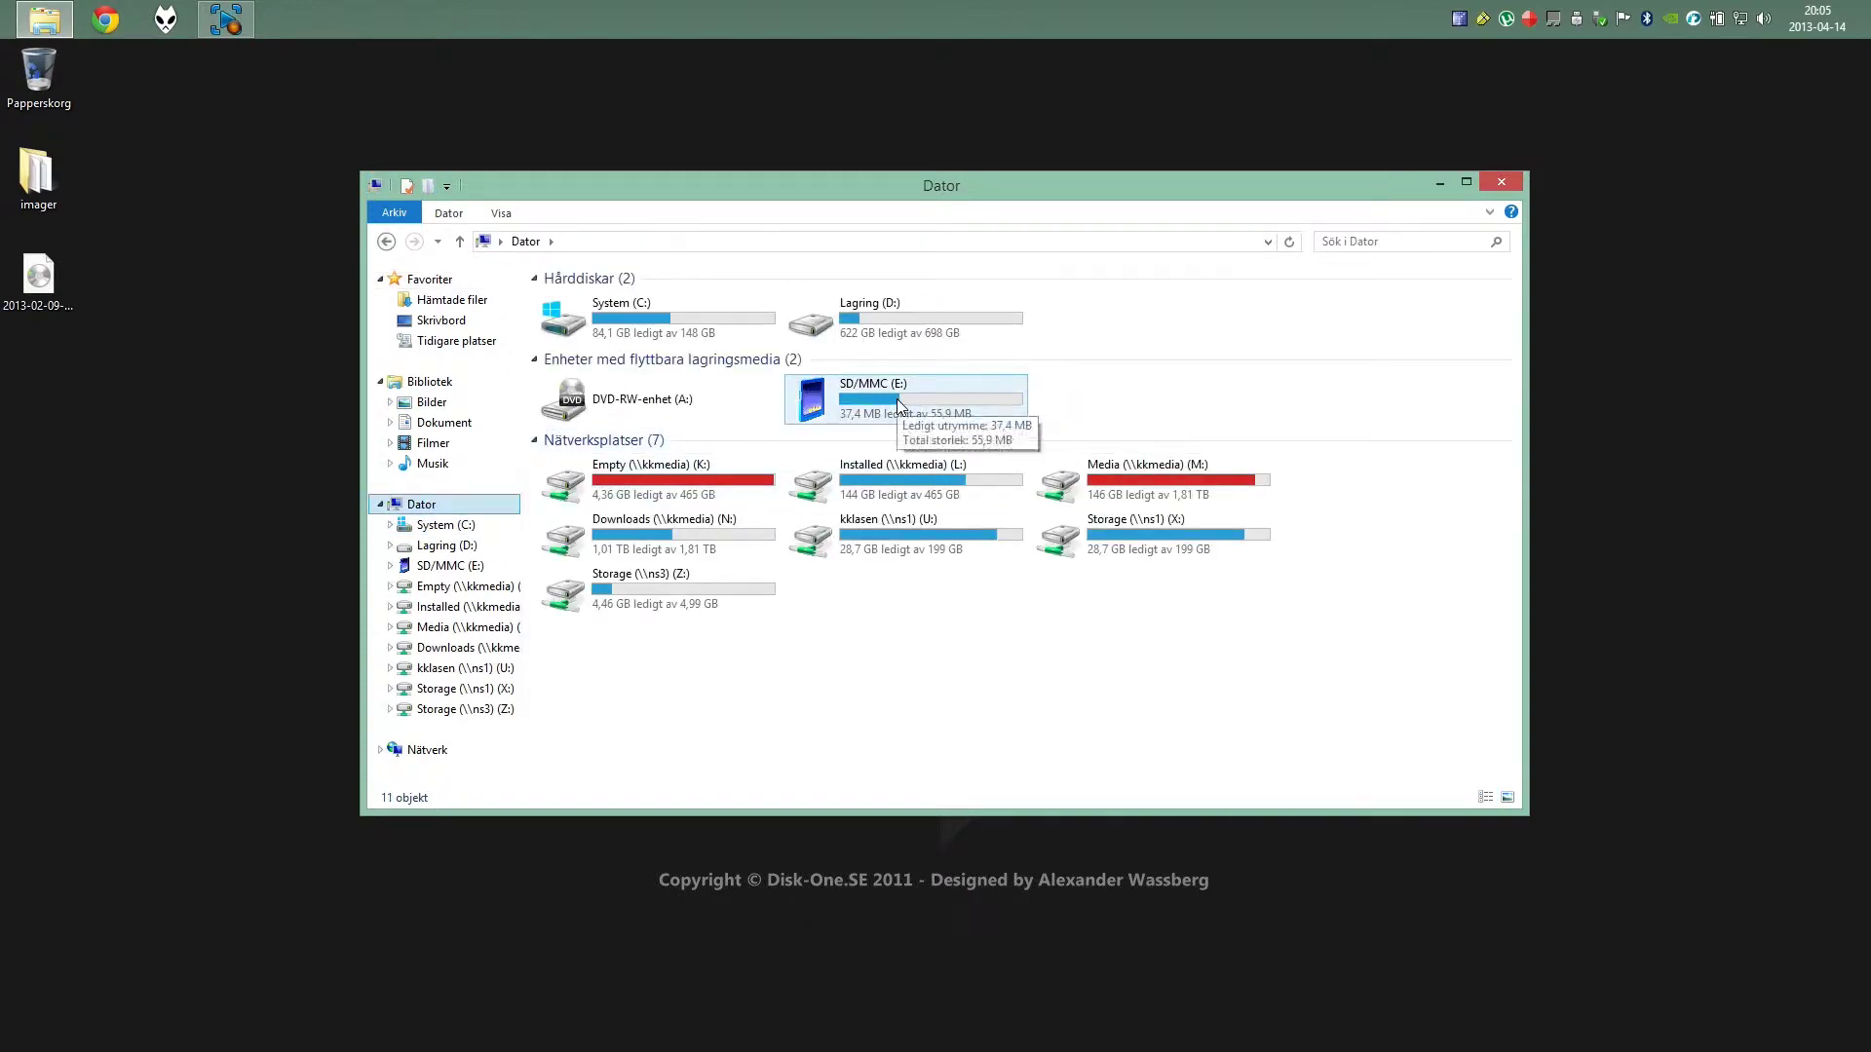
double_click(931, 419)
key("BackSpace")
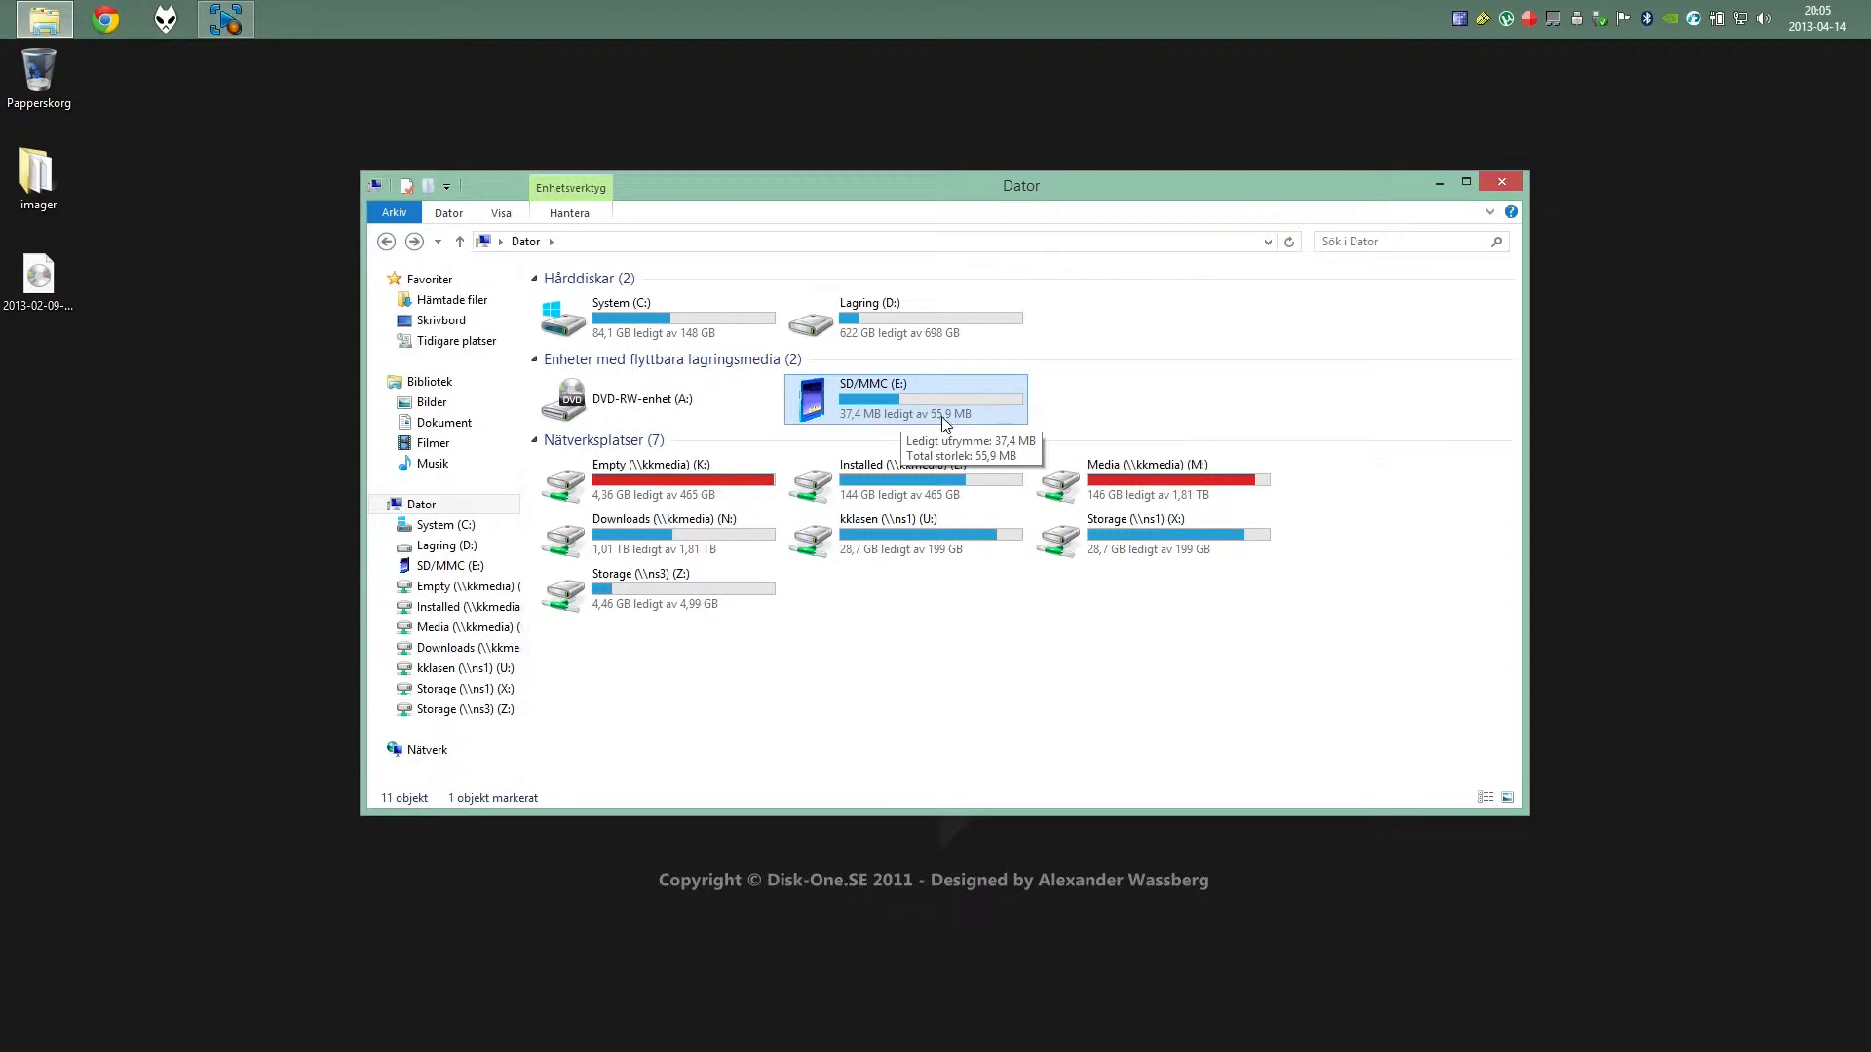
double_click(889, 407)
left_click(889, 408)
left_click(860, 589)
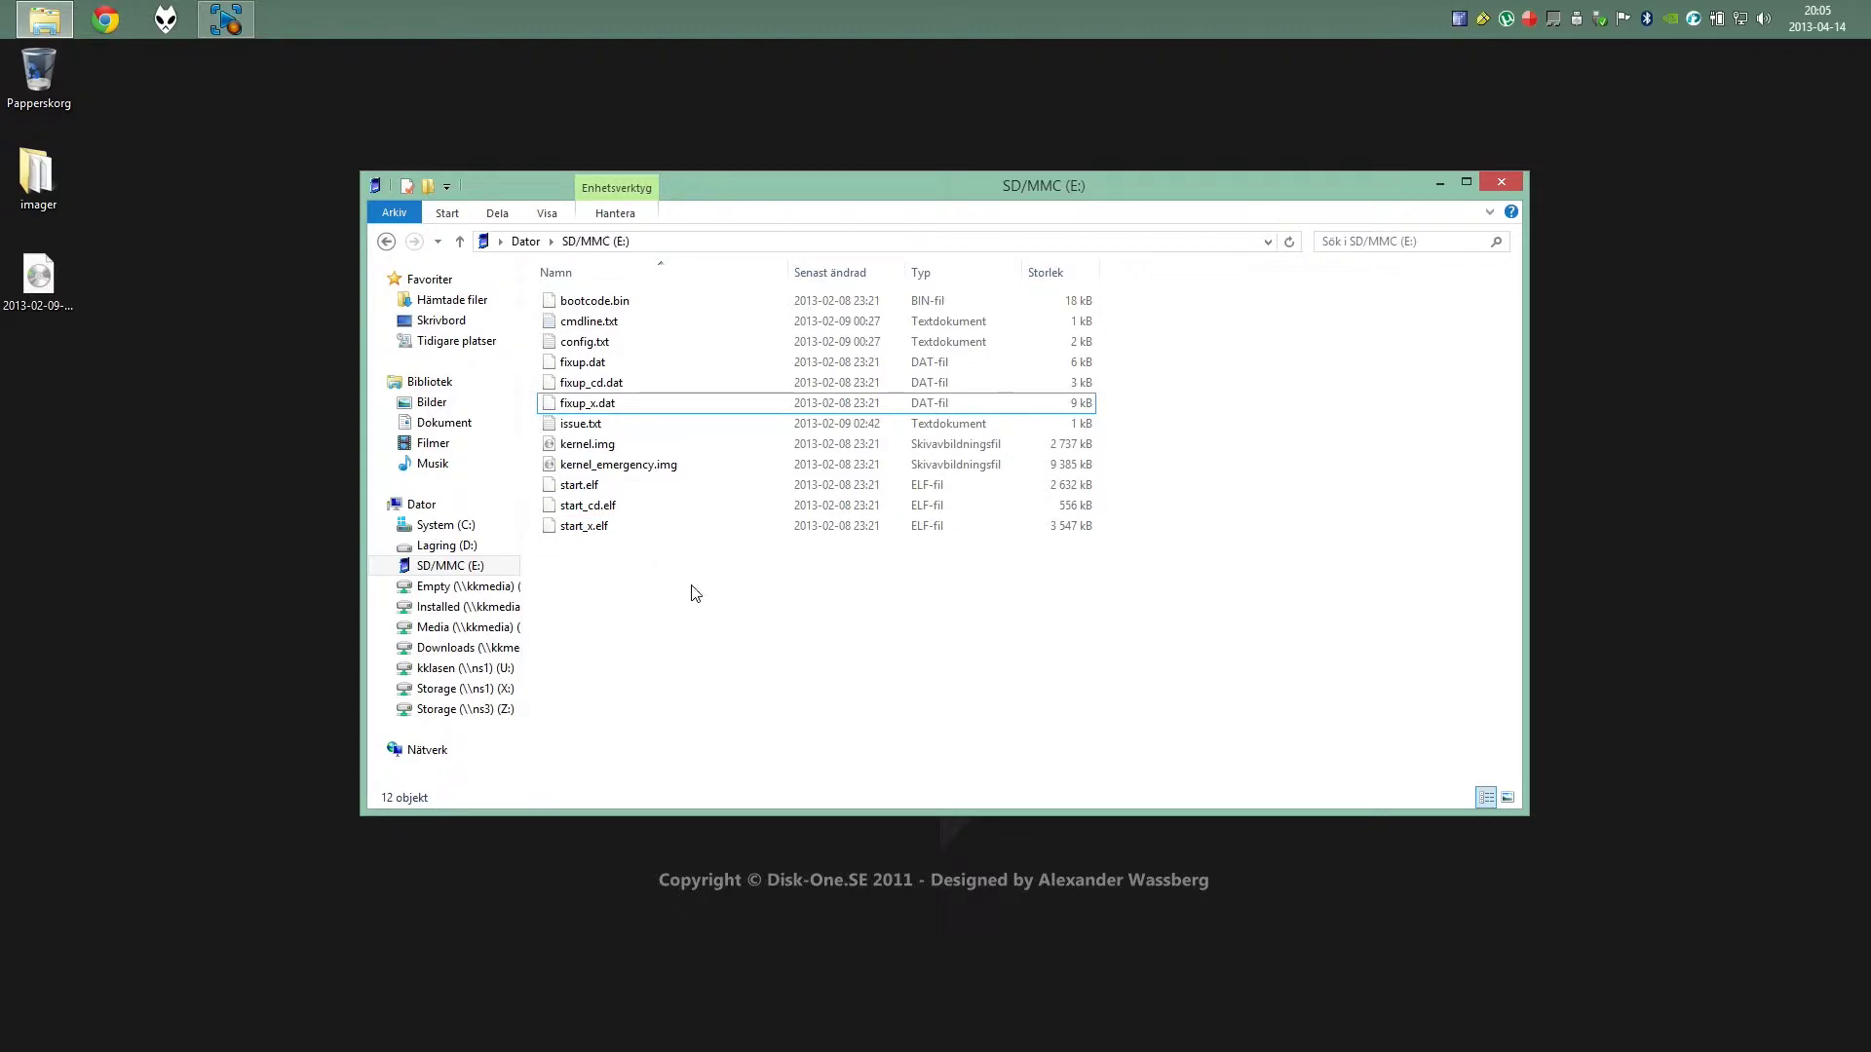
Open cmdline.txt on the SD card for a look, close it, and close the Explorer window
double_click(655, 321)
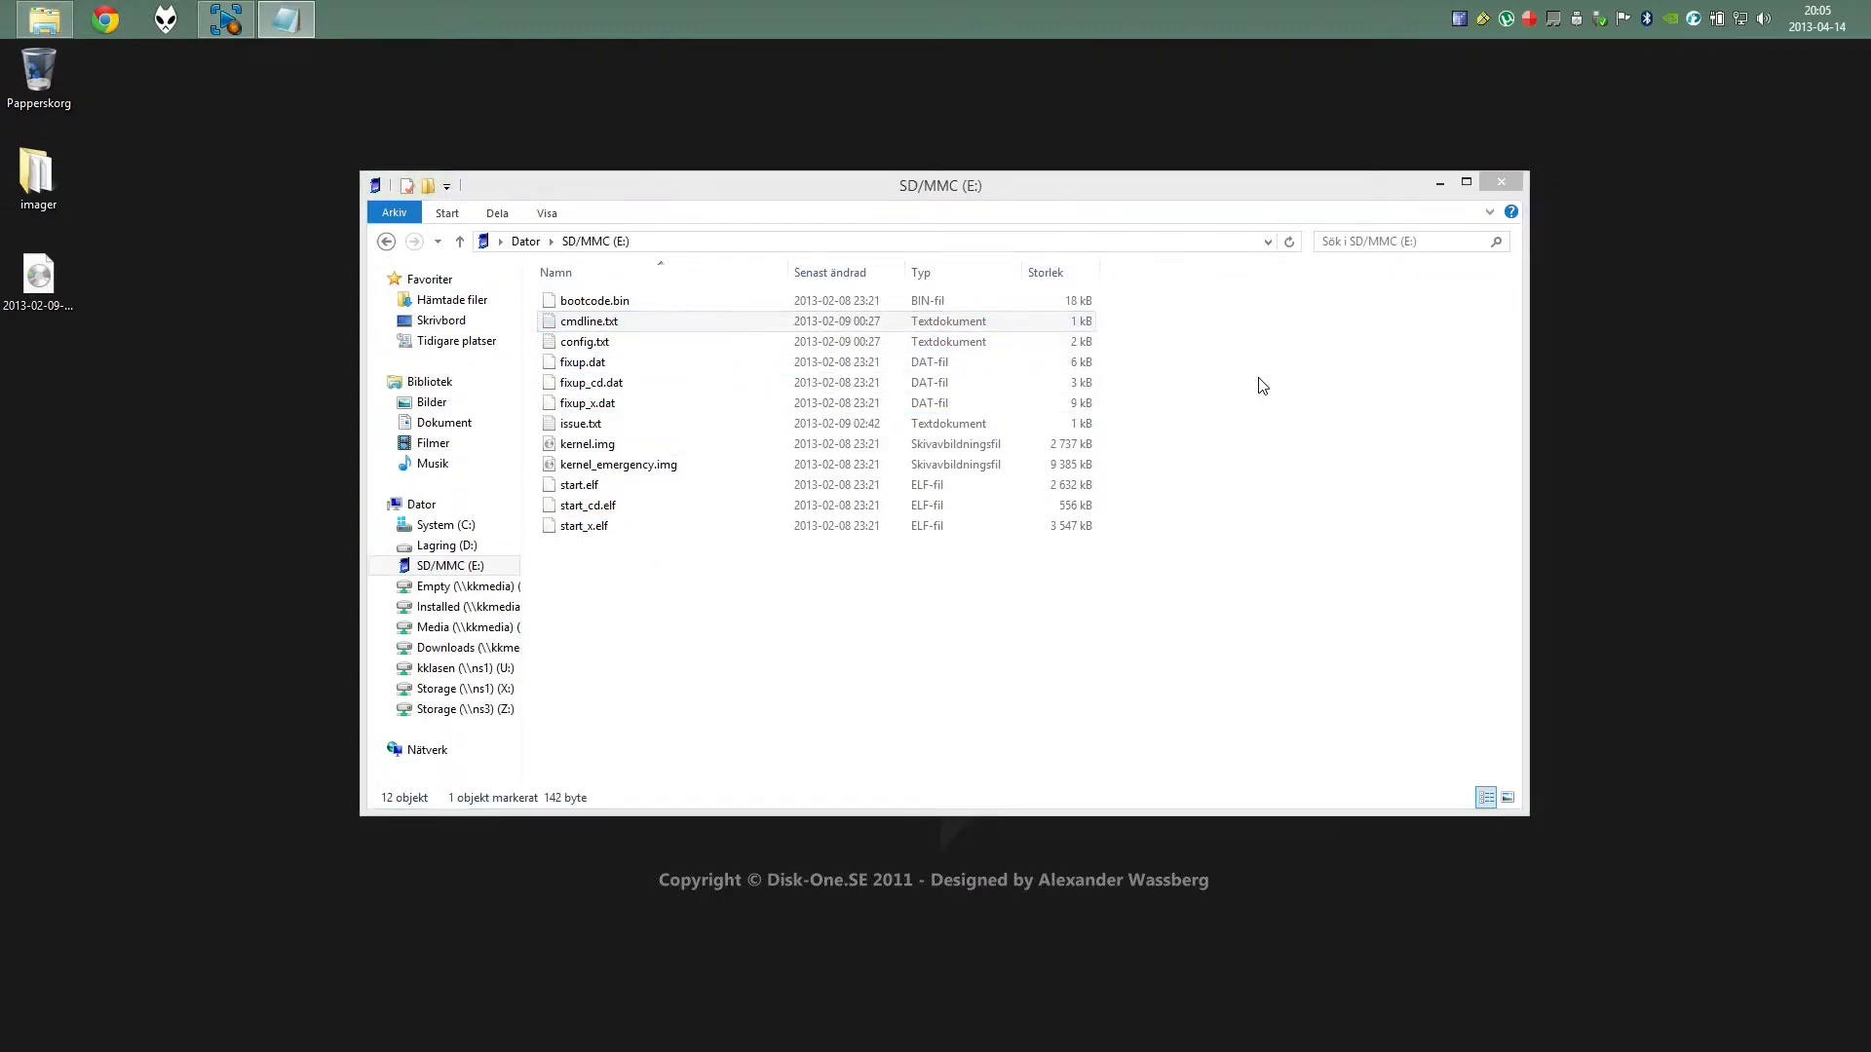
key("alt+F4")
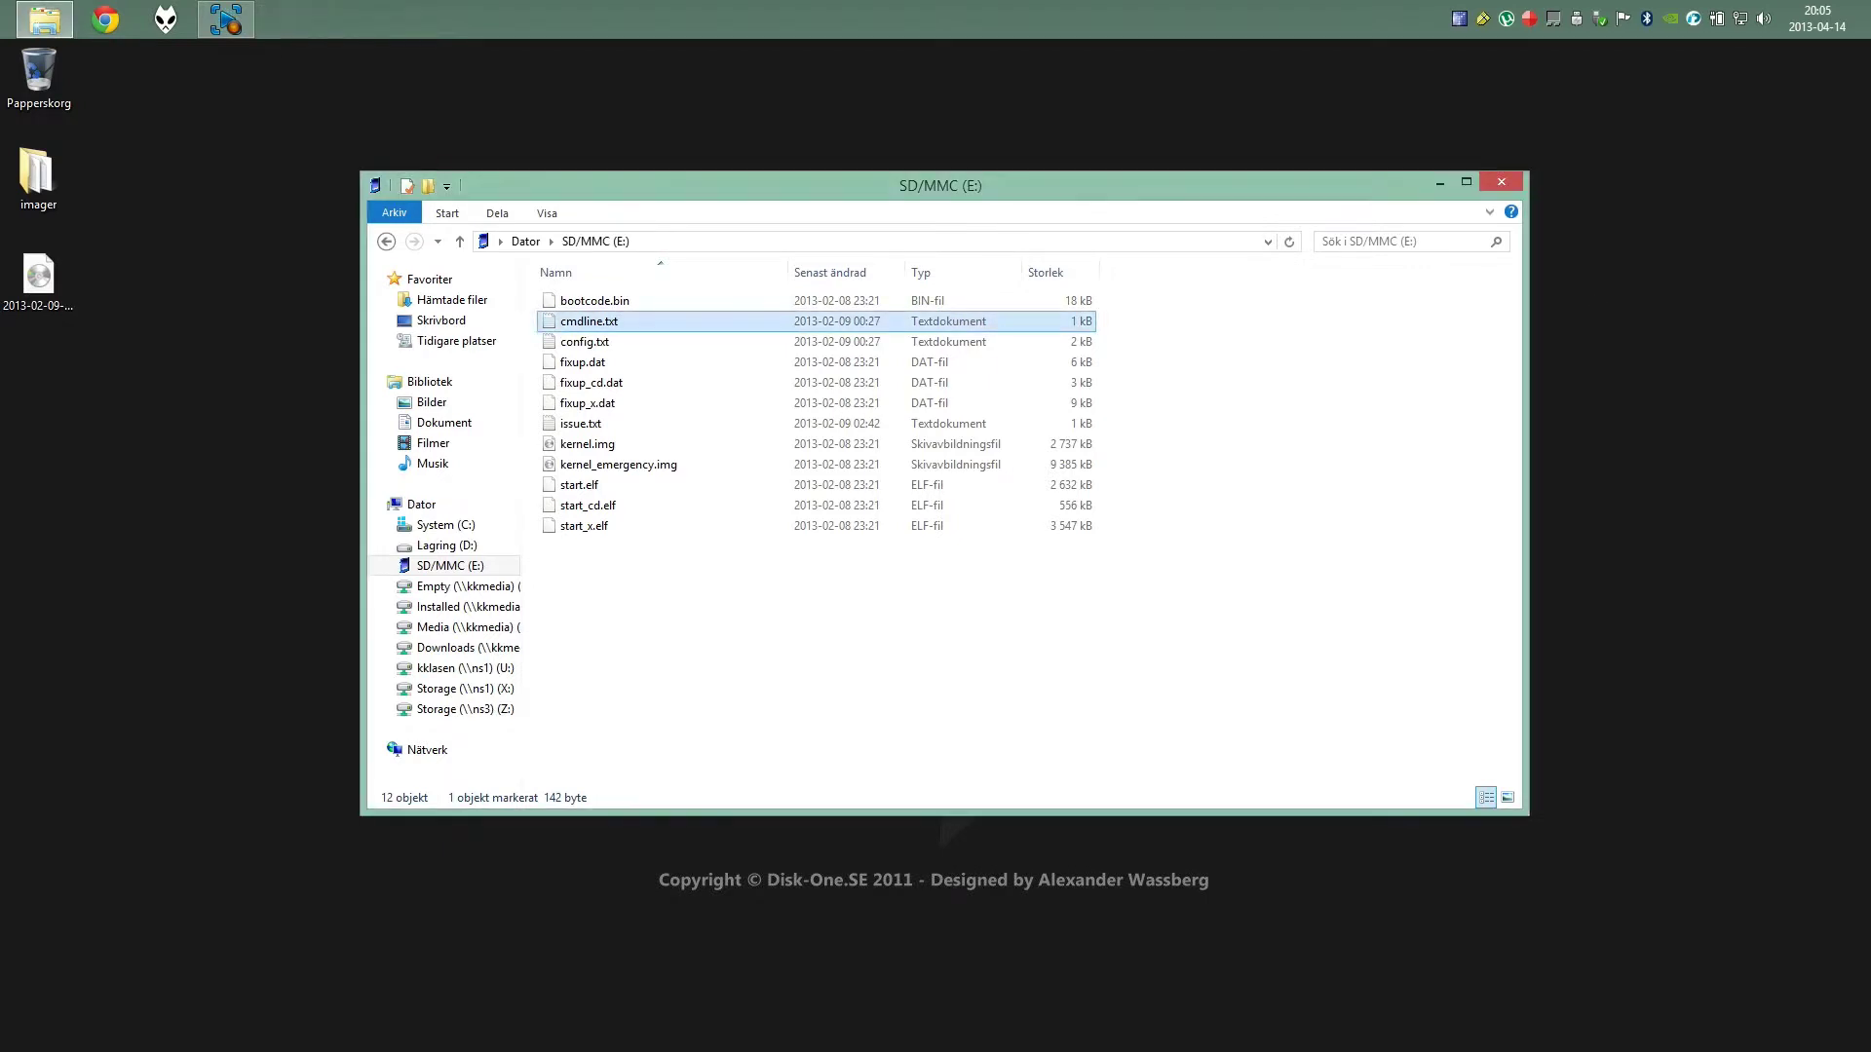
left_click(784, 628)
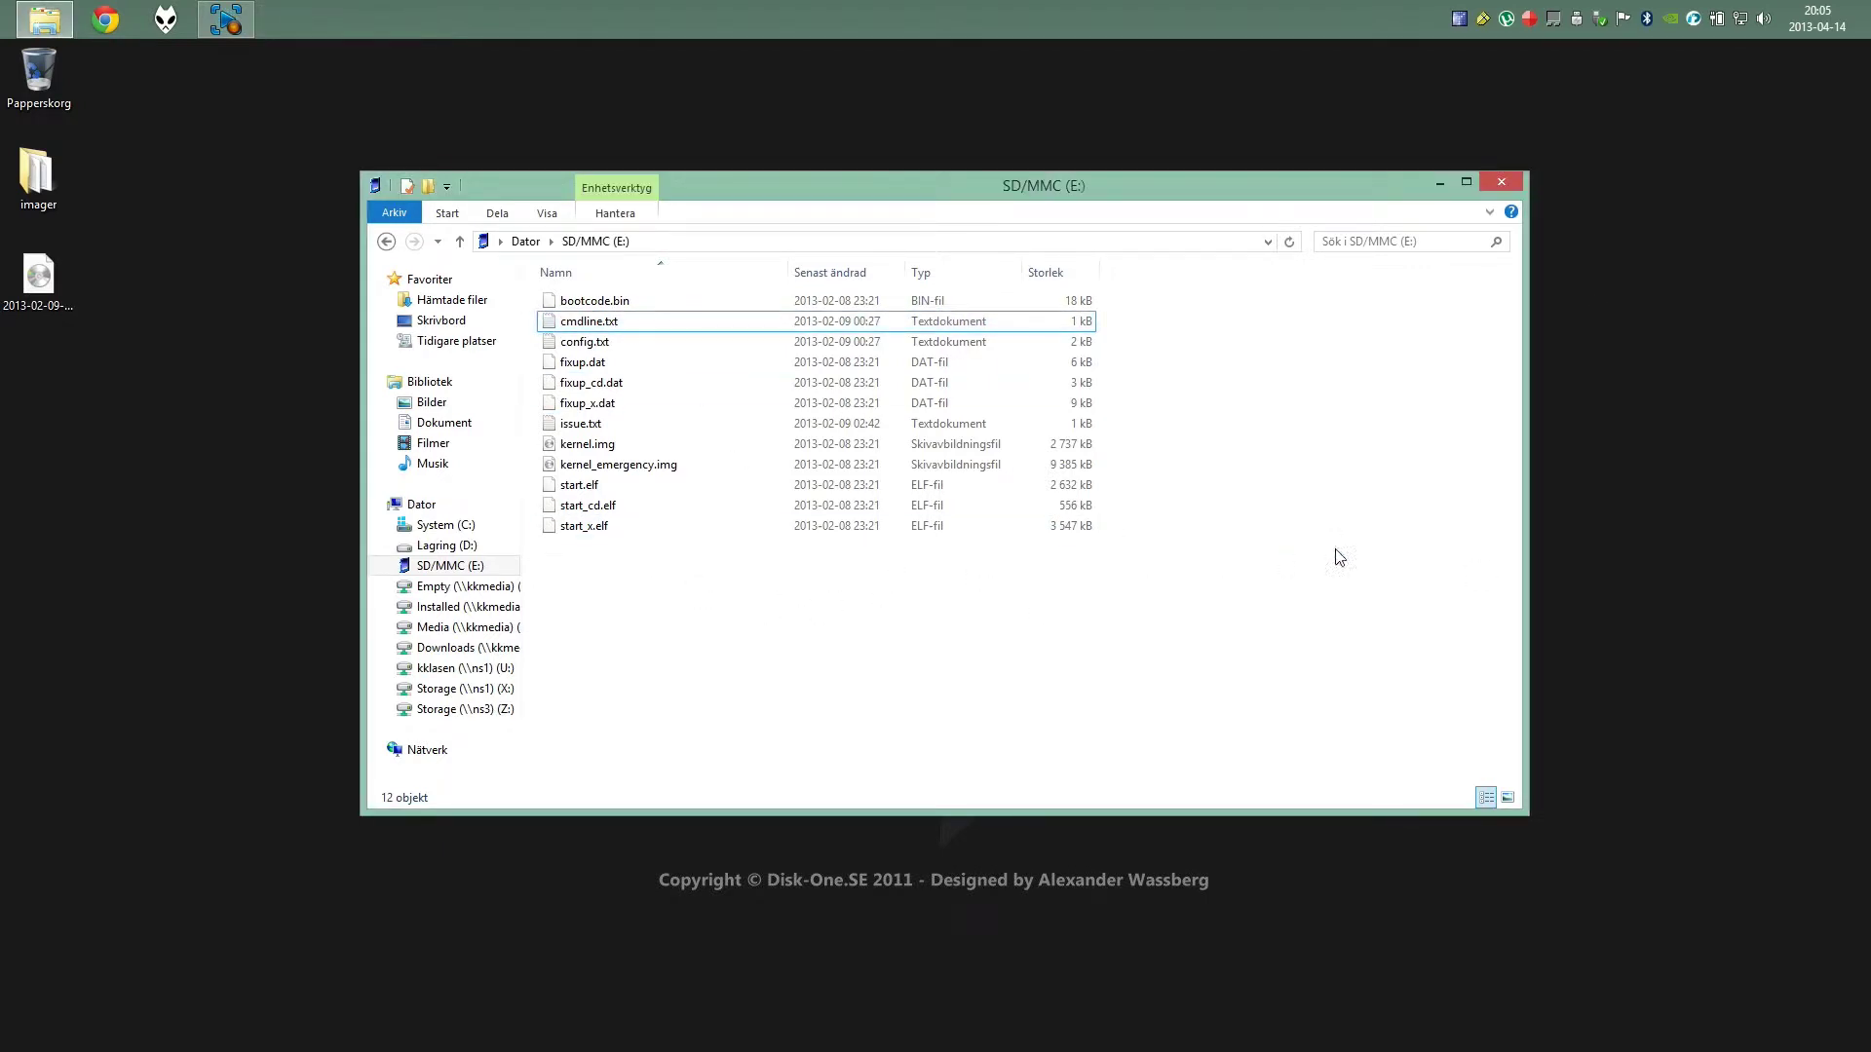
left_click(1502, 183)
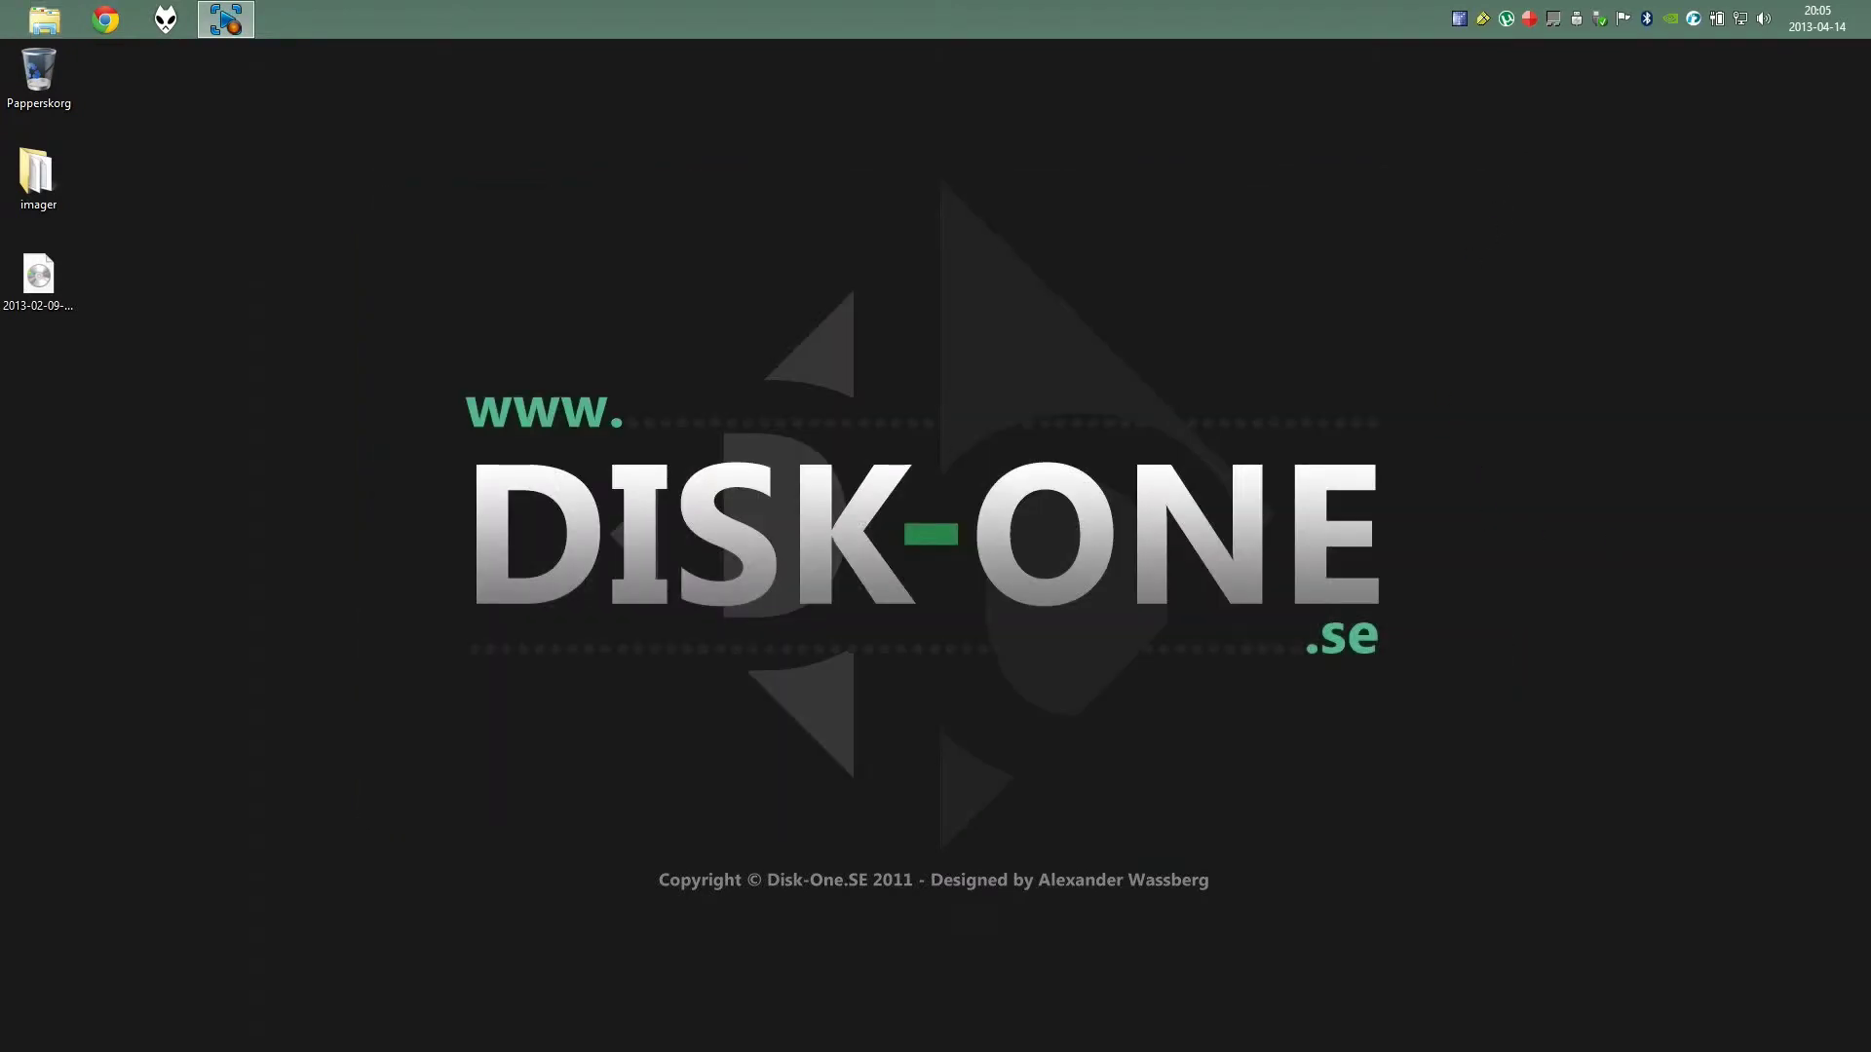